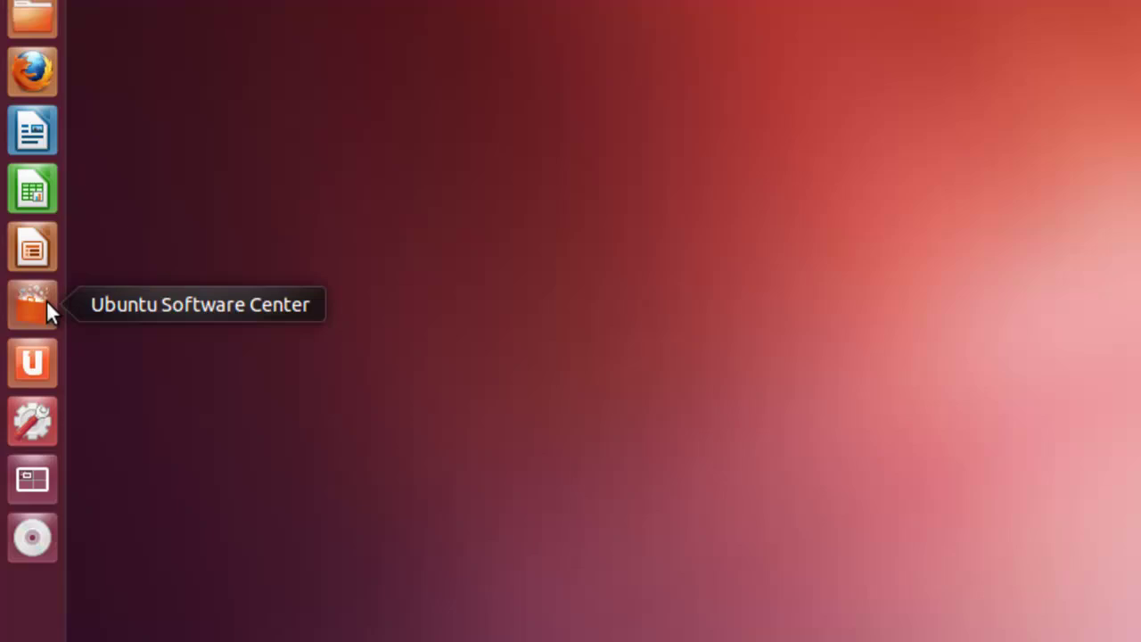
Search Ubuntu Software Center for xrdp and open the details page of the Remote Desktop Protocol (RDP) server
click(46, 300)
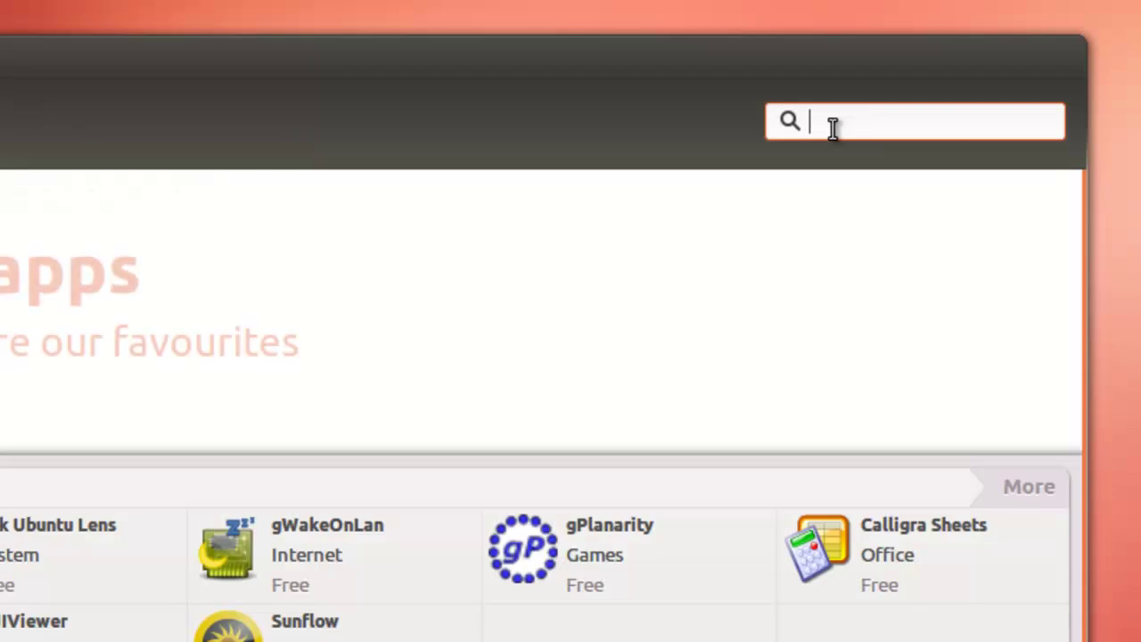
text(xrdp)
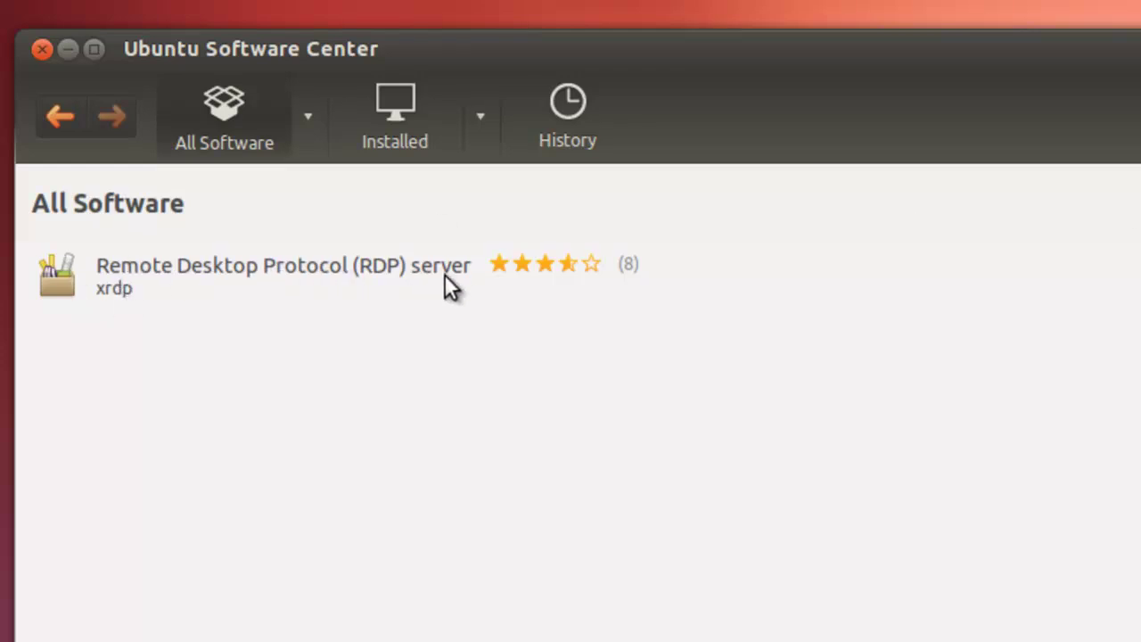
click(117, 273)
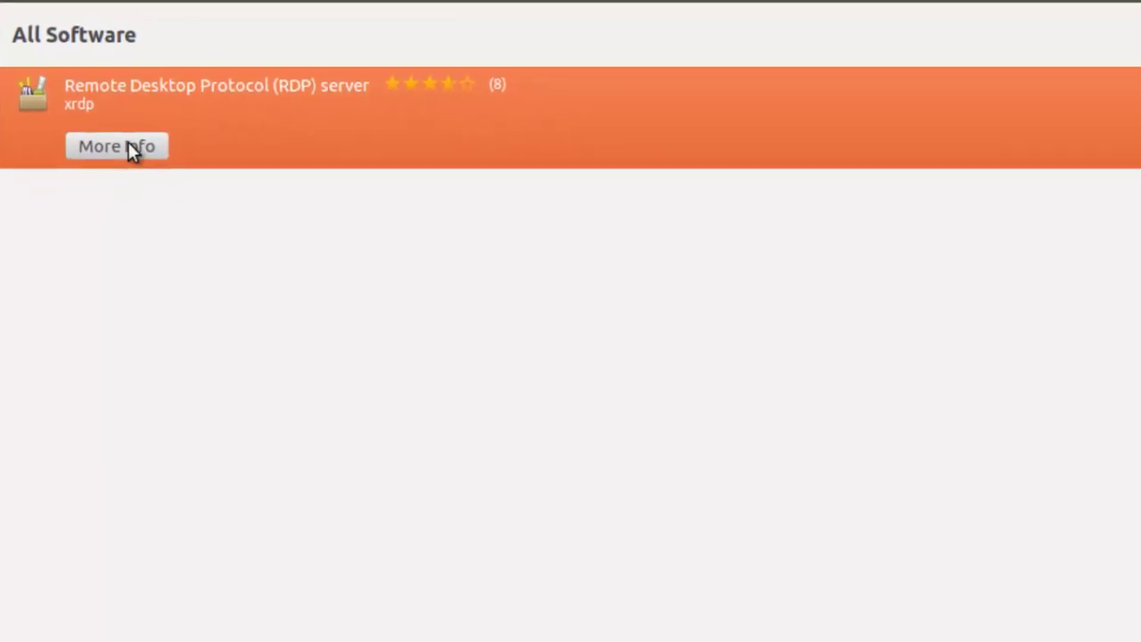
click(128, 146)
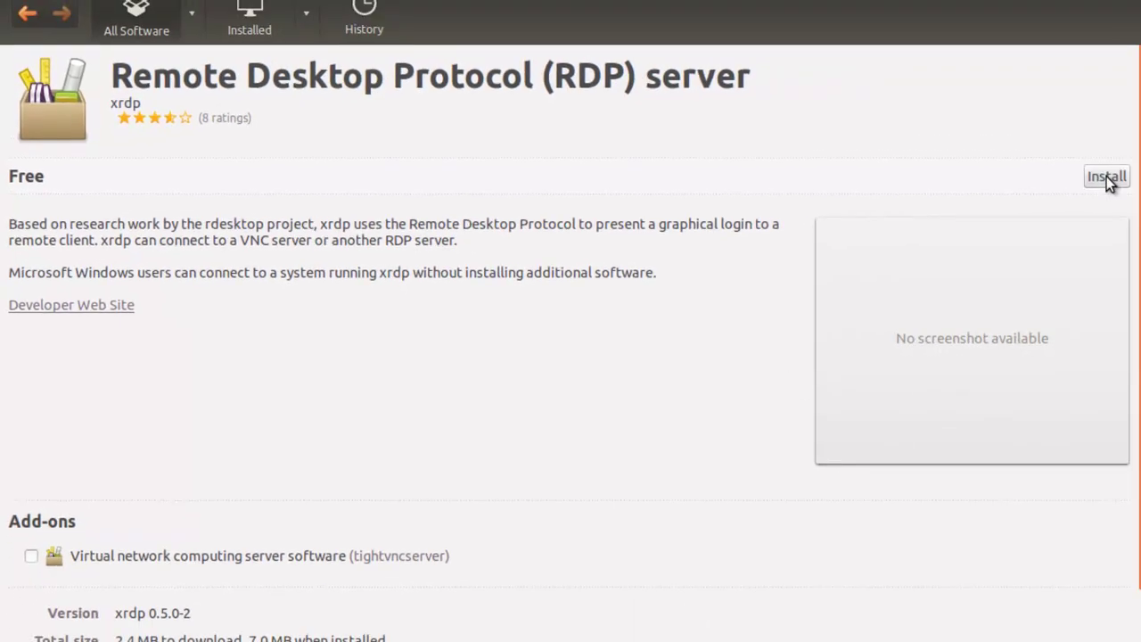
Install the xrdp package, authenticating with the account password, and close Ubuntu Software Center
click(1108, 178)
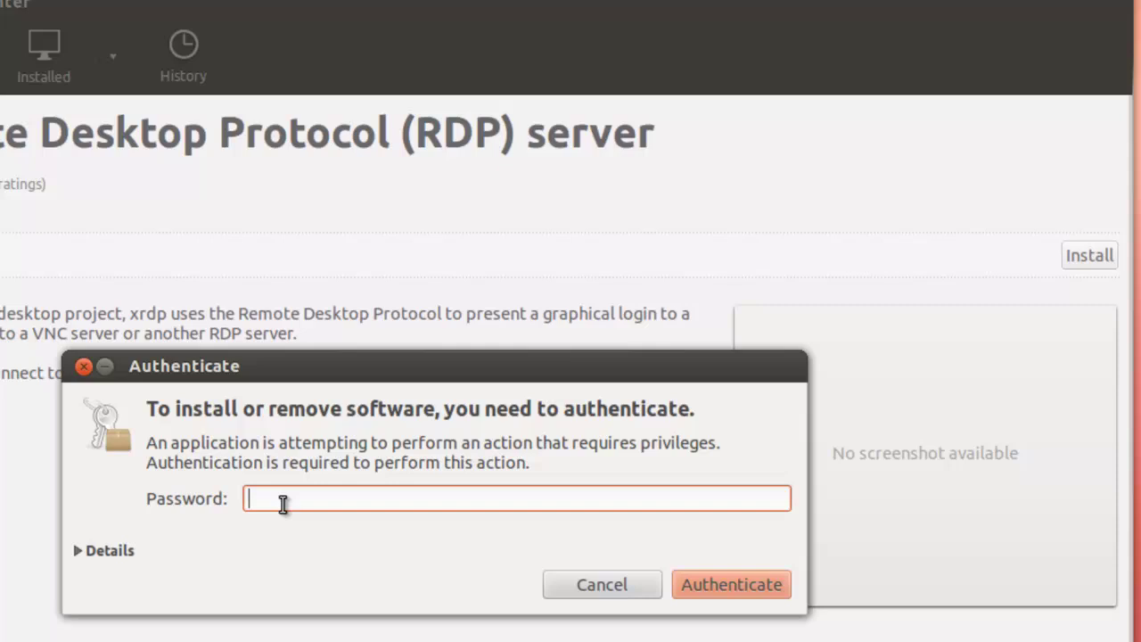
text(•••••)
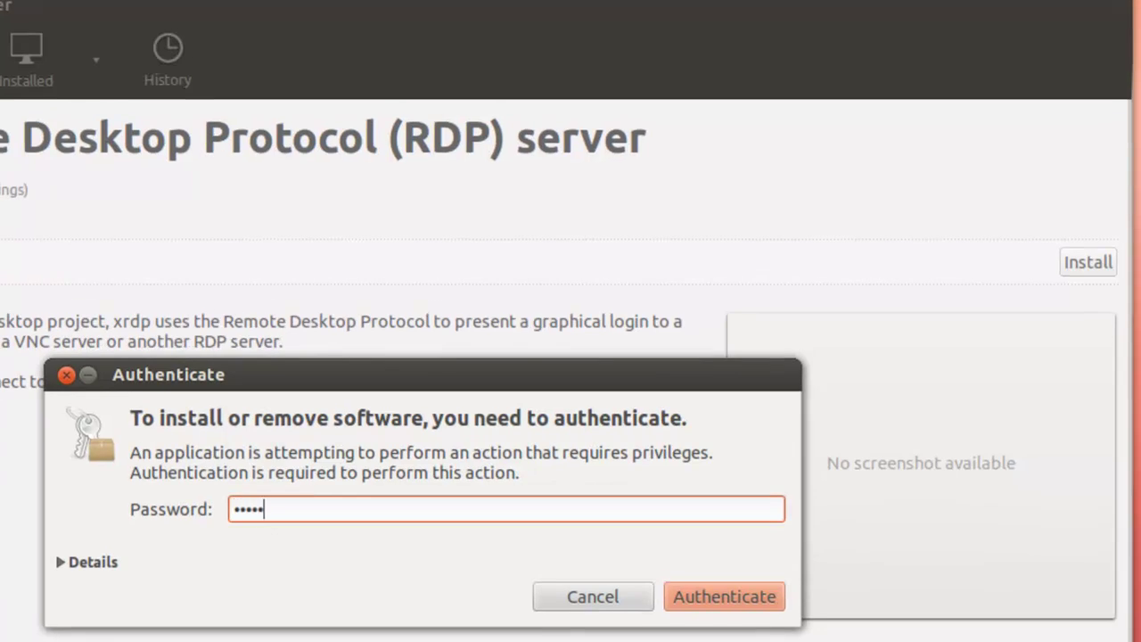
text(•••)
click(708, 587)
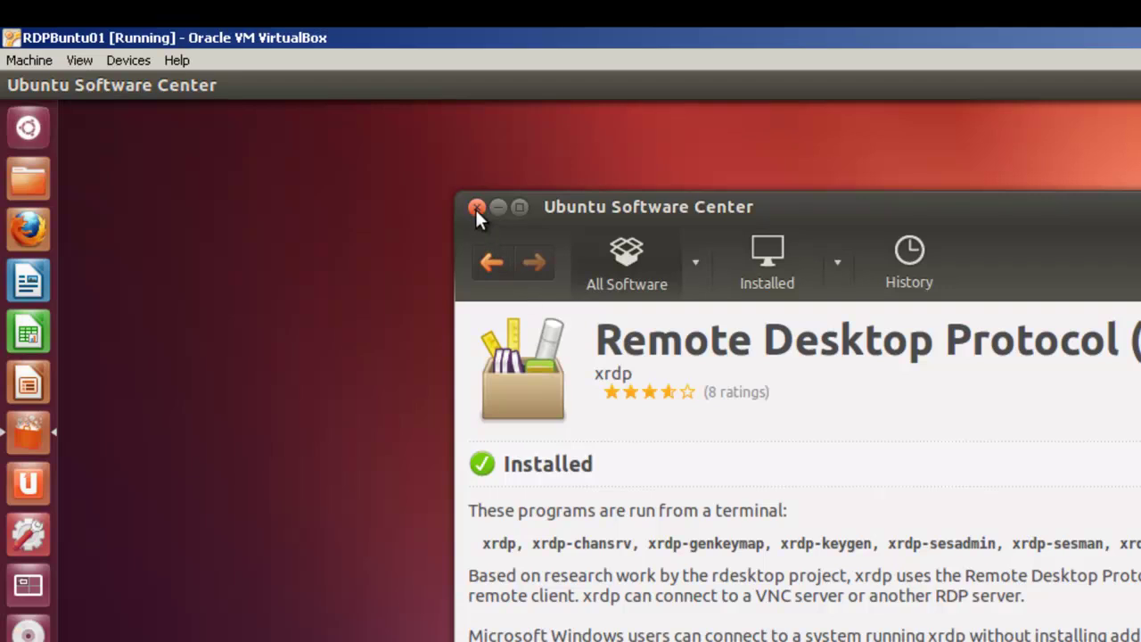
click(476, 208)
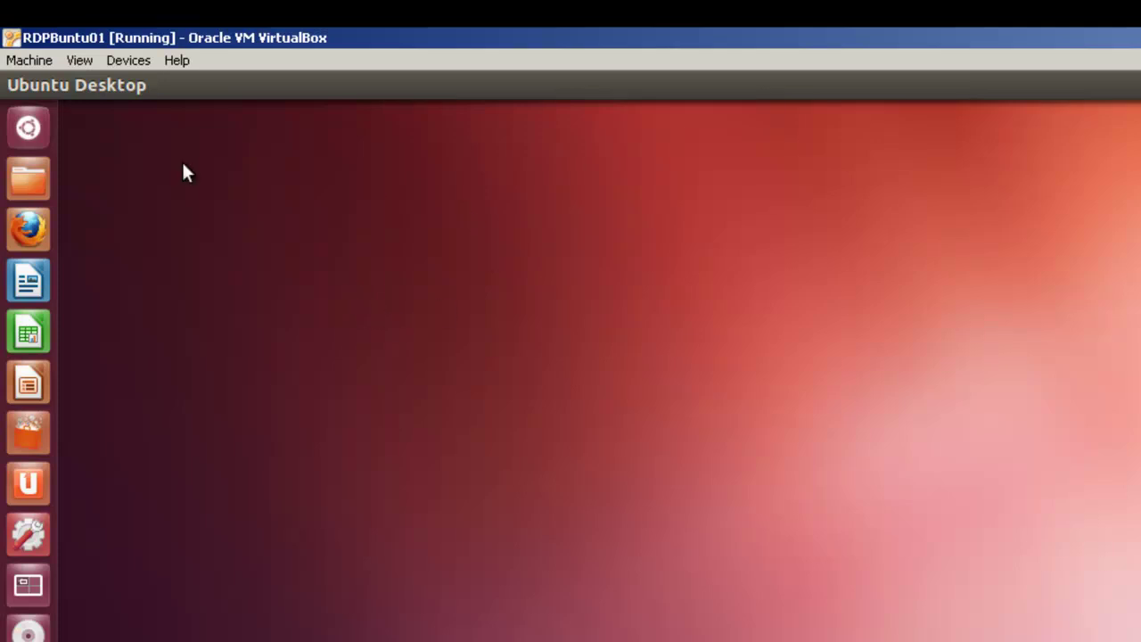
Open the Home folder in the file manager and show its hidden files
click(33, 179)
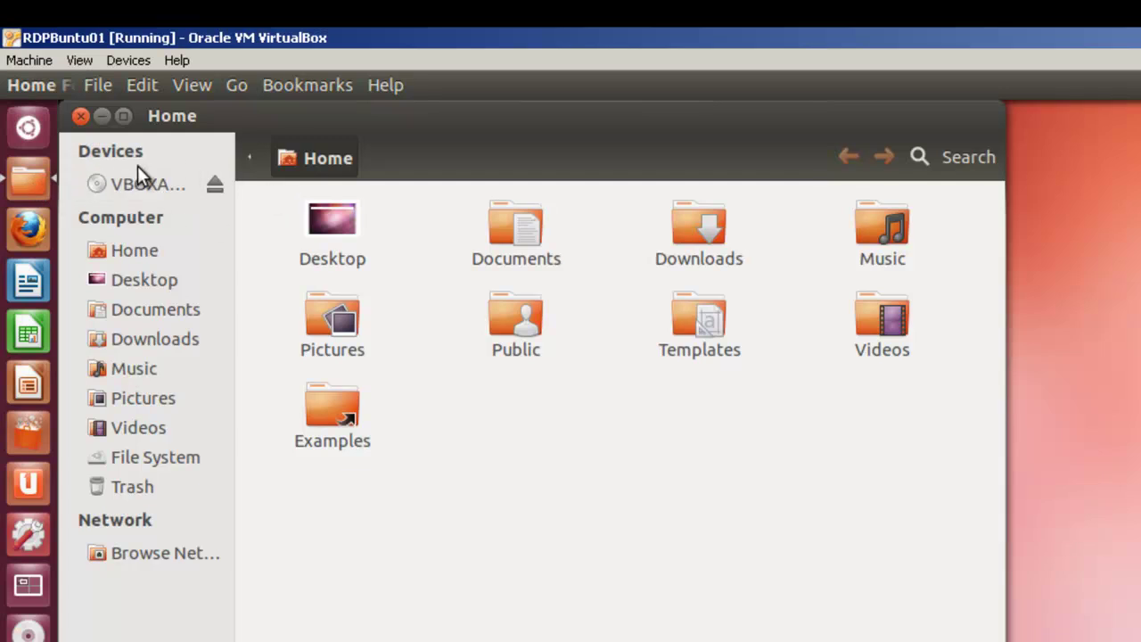
mouse_move(156, 74)
click(191, 85)
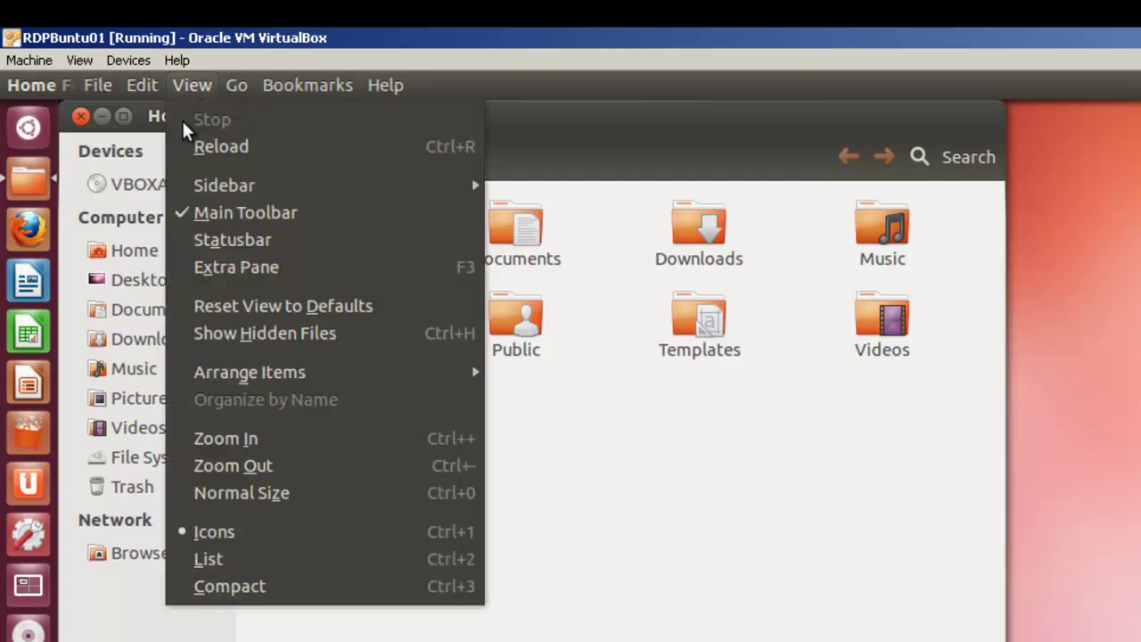
click(235, 329)
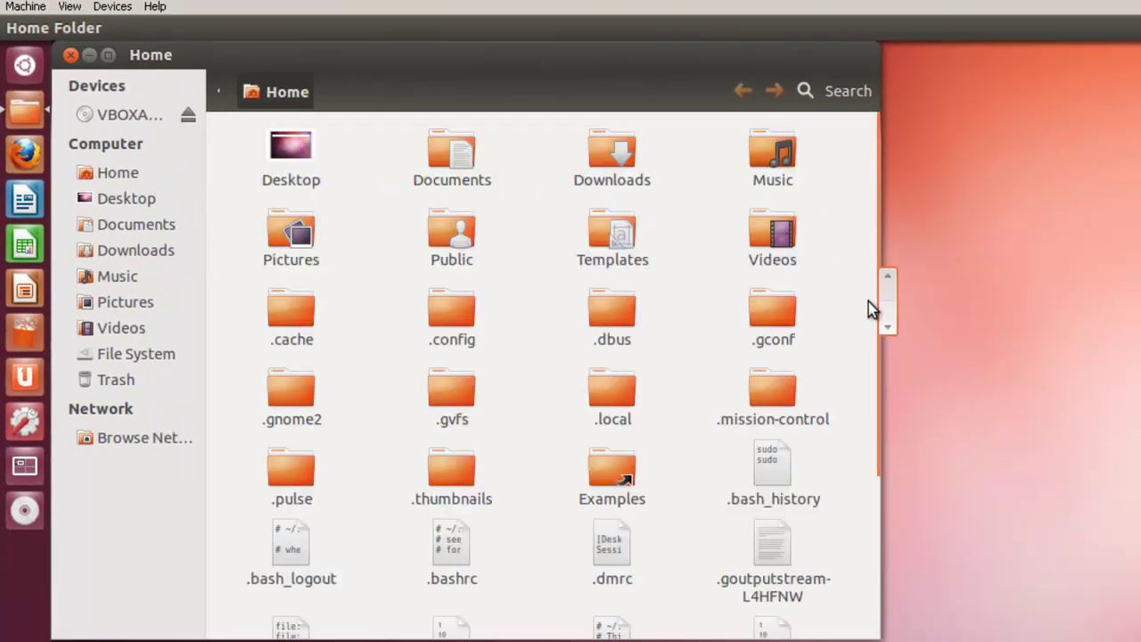
drag(889, 323, 919, 565)
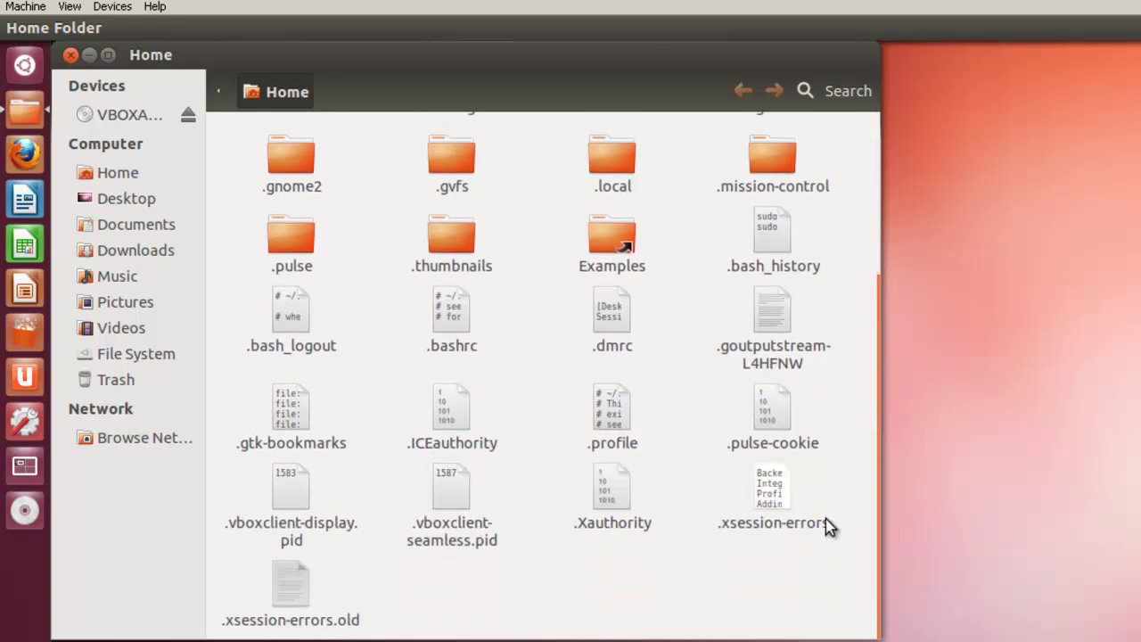
Create an empty document in the Home folder and name it .xsession
right_click(556, 573)
mouse_move(597, 613)
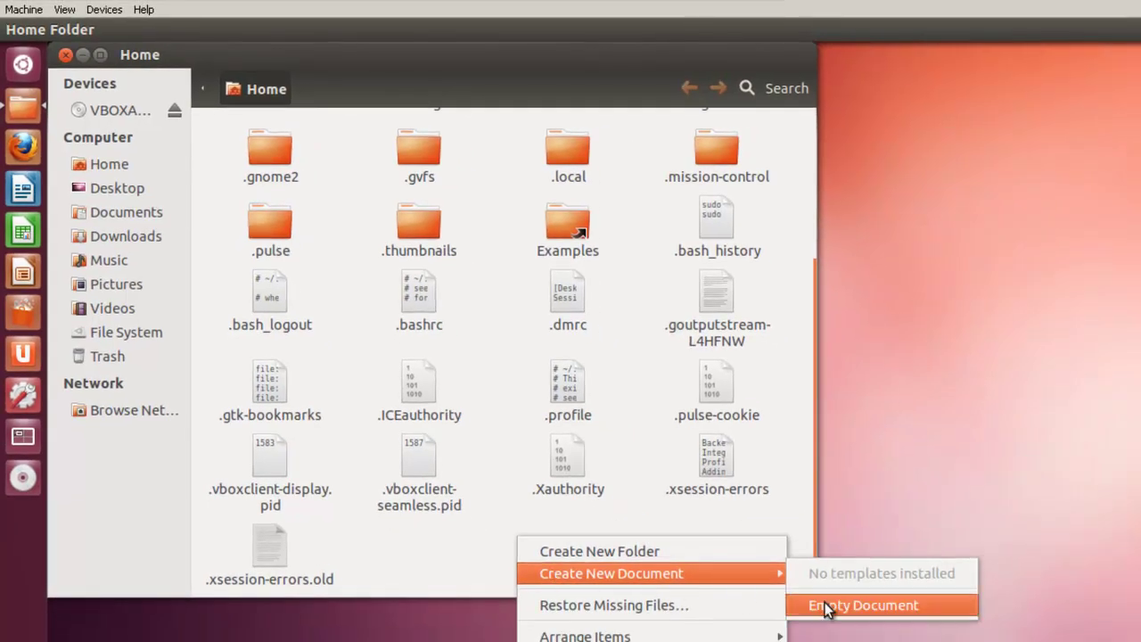
click(825, 607)
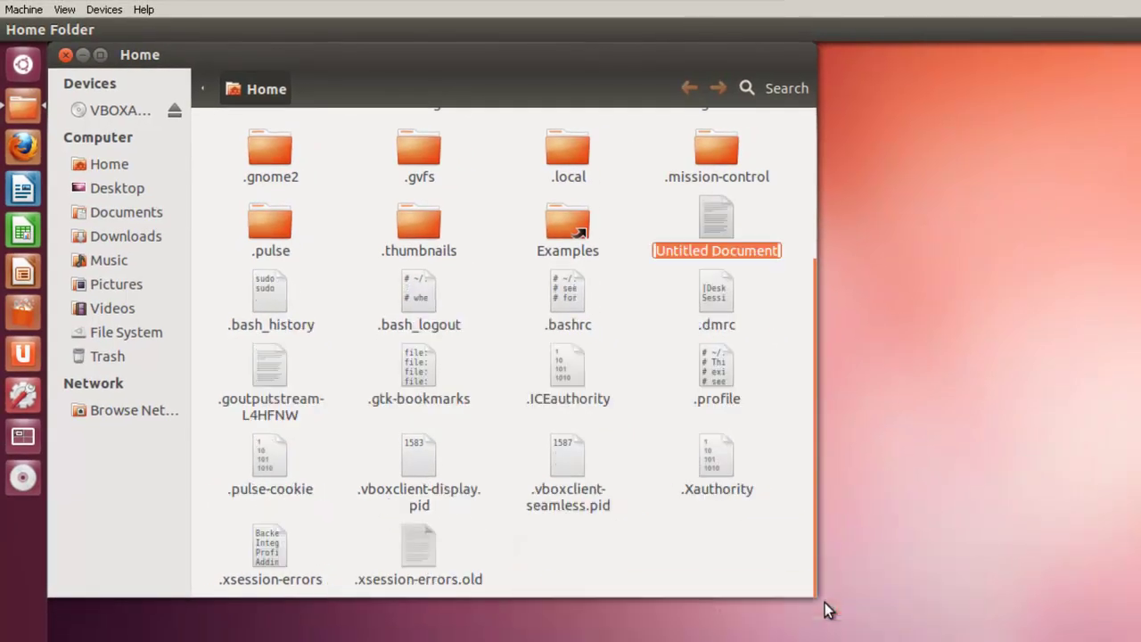
click(777, 252)
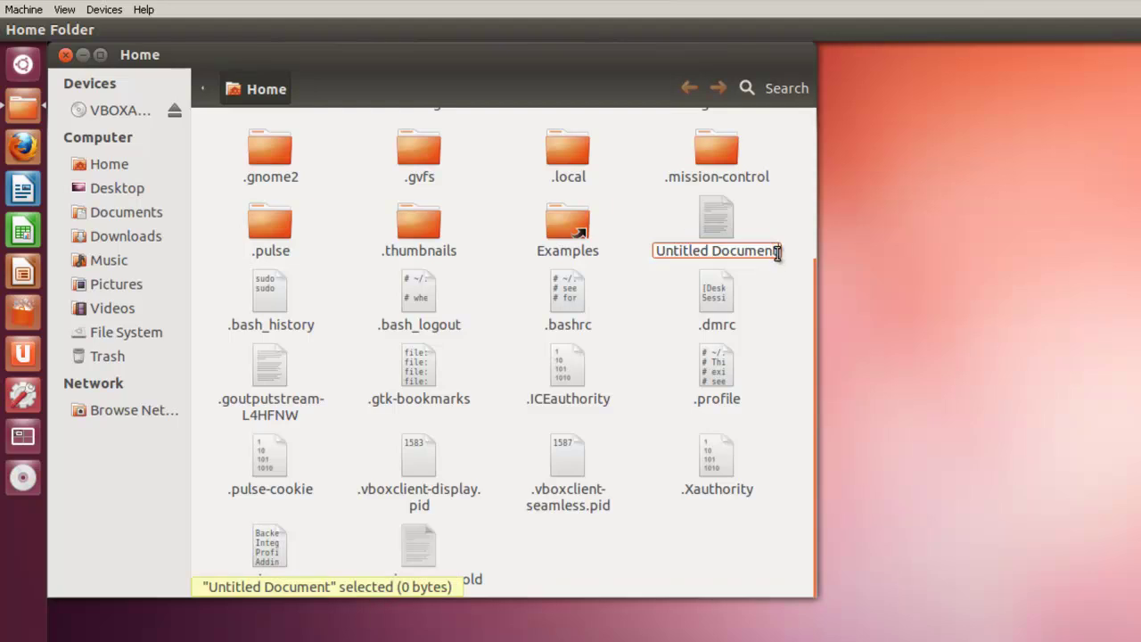
key(BackSpace)
key(BackSpace)
key(BackSpace)
key(BackSpace)
key(BackSpace)
key(BackSpace)
key(BackSpace)
key(BackSpace)
key(BackSpace)
key(BackSpace)
key(BackSpace)
key(BackSpace)
key(BackSpace)
key(BackSpace)
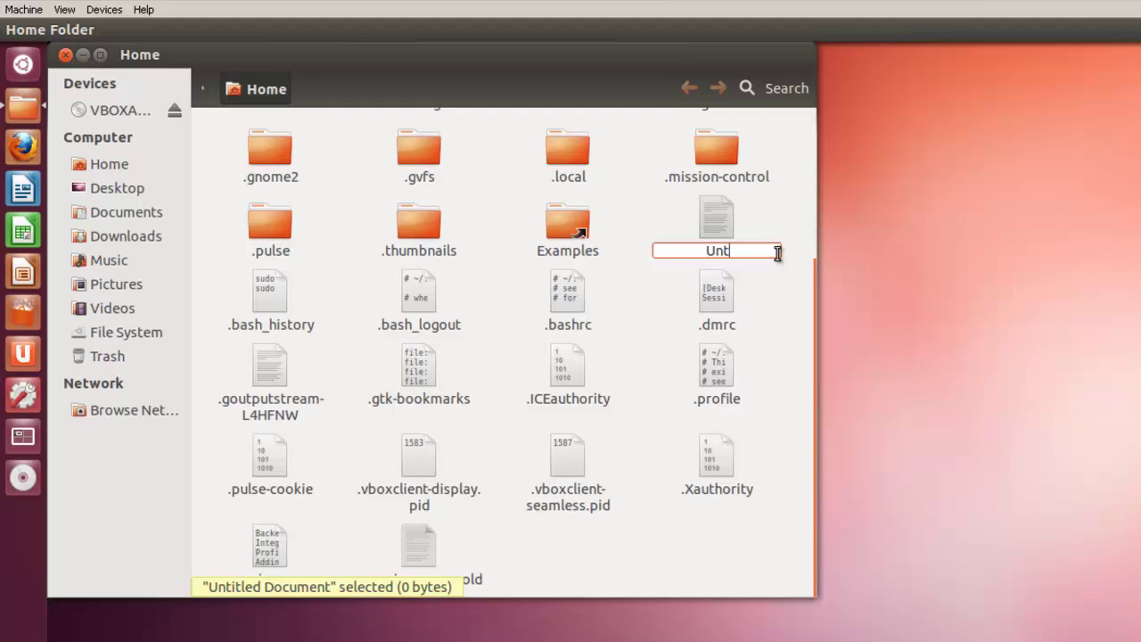
key(BackSpace)
key(BackSpace)
key(BackSpace)
text(.xsession)
key(Return)
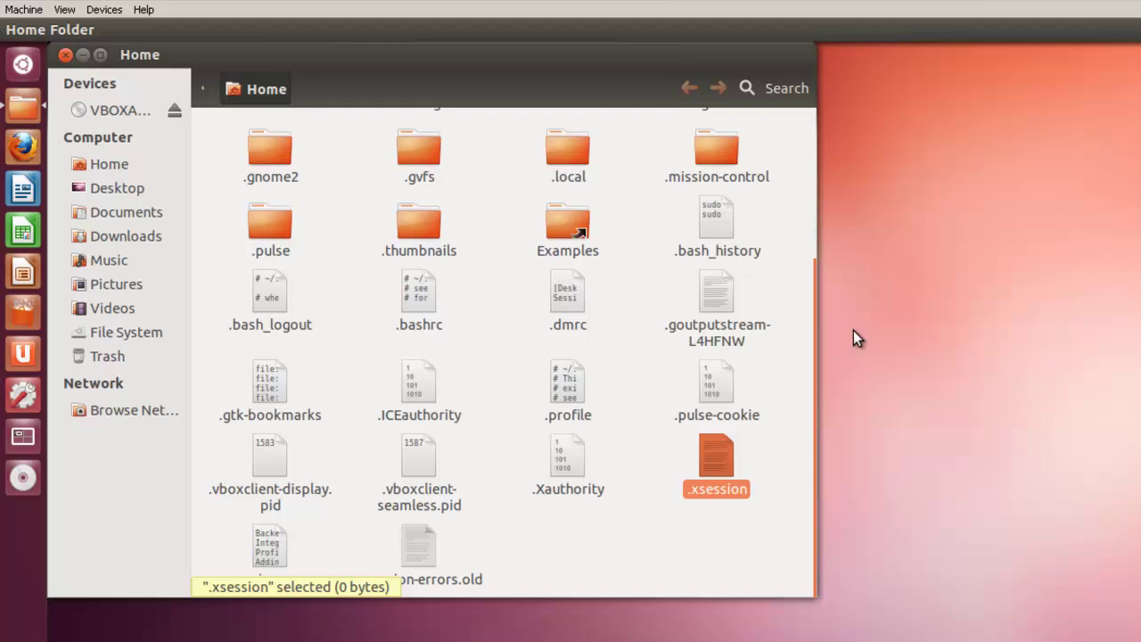
Write "gnome-session --session=ubuntu-2d" in the .xsession file, save it, and close the editor and the Home folder
drag(814, 388, 839, 464)
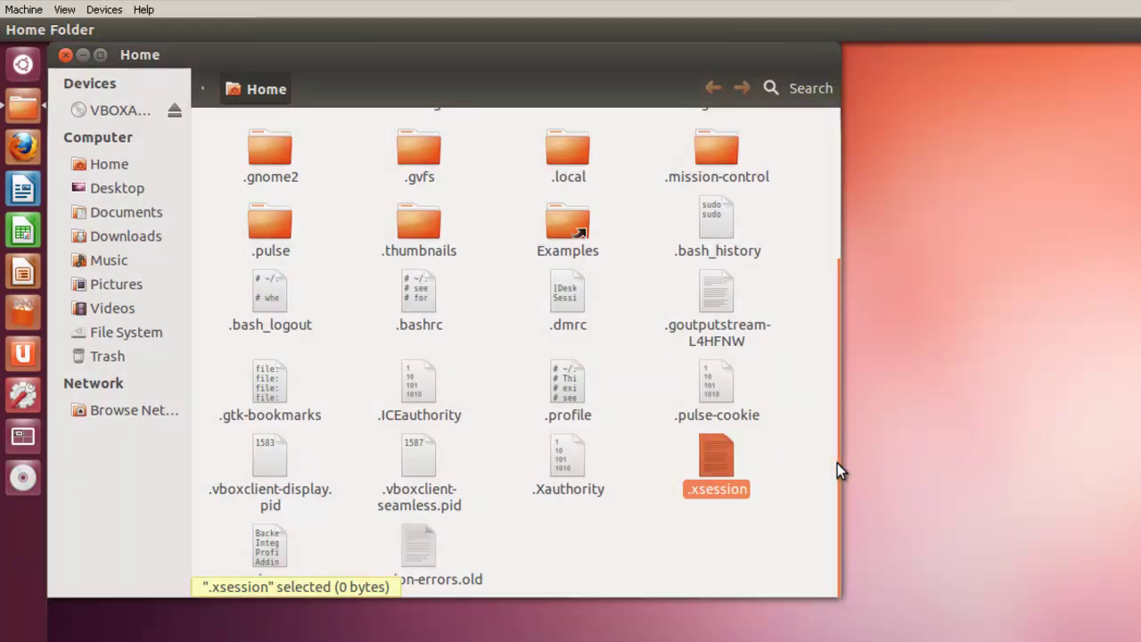
double_click(719, 463)
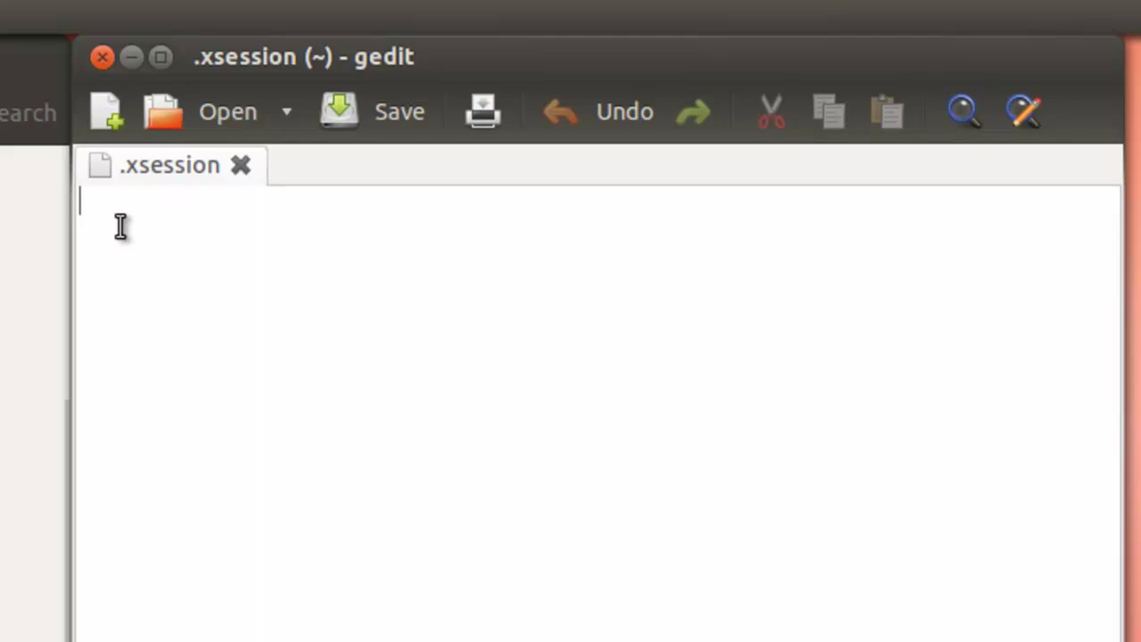
text(gnopme)
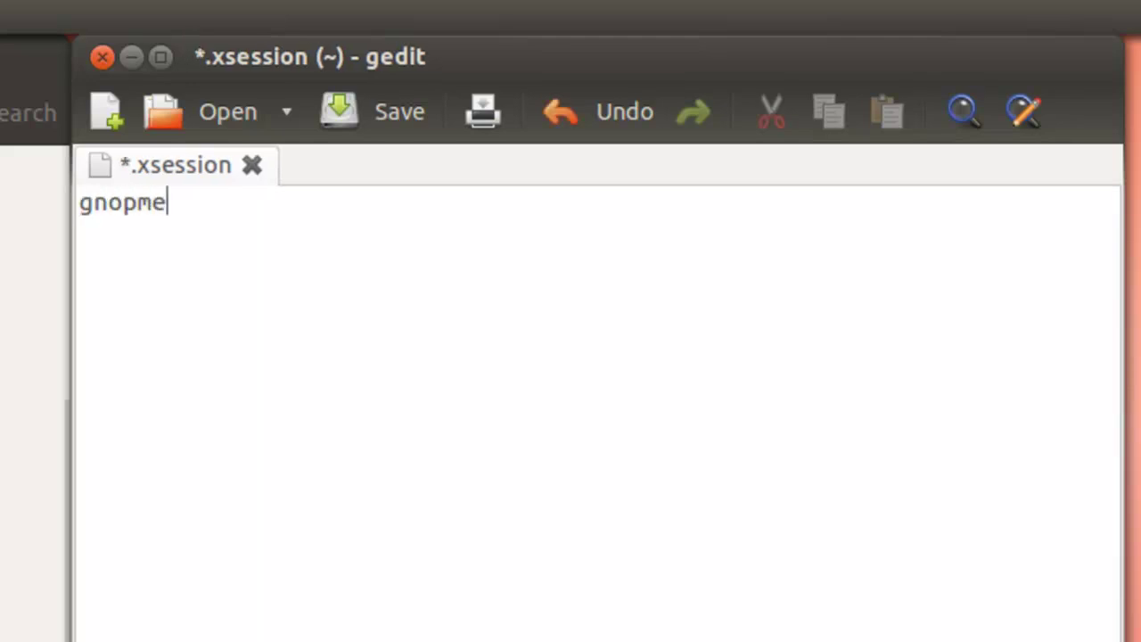
key(BackSpace)
key(BackSpace)
key(BackSpace)
text(me)
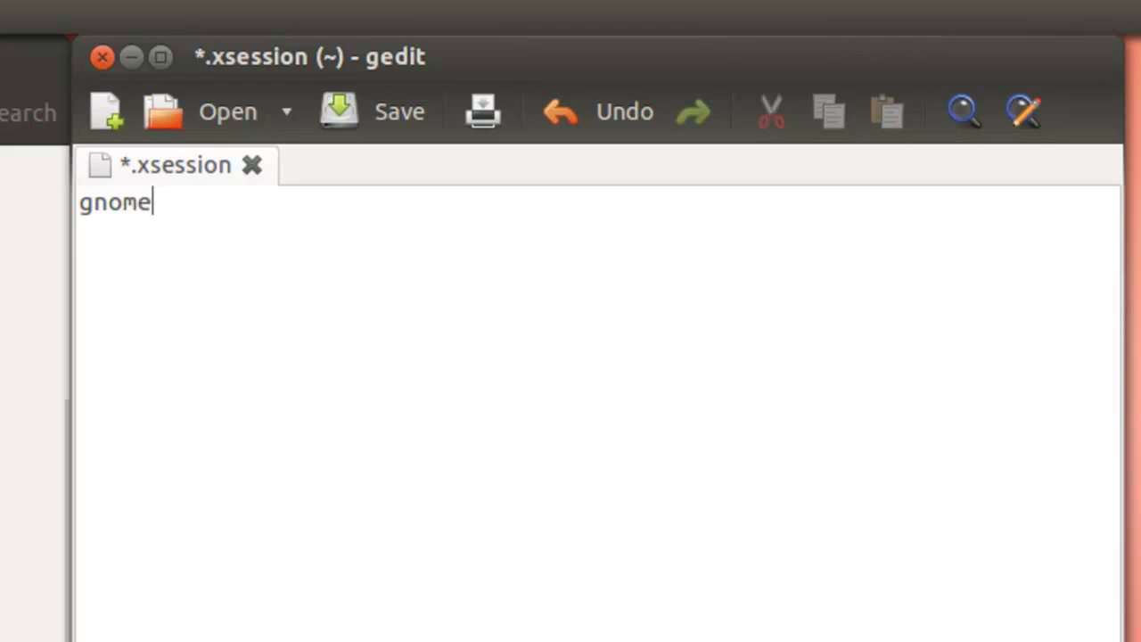
text(-session )
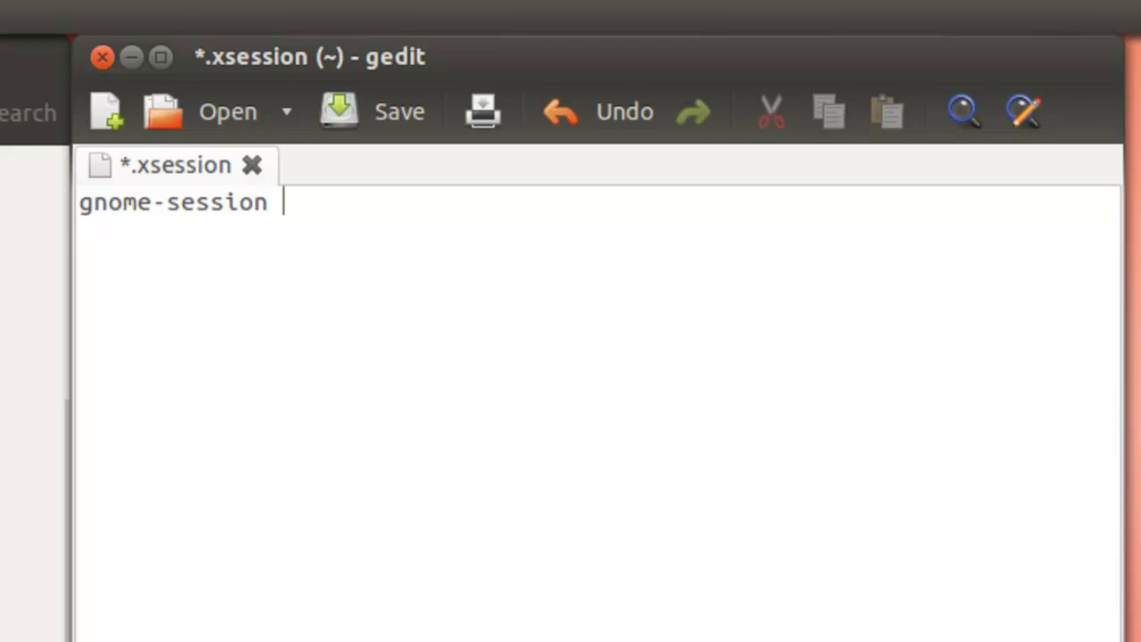
text(--session)
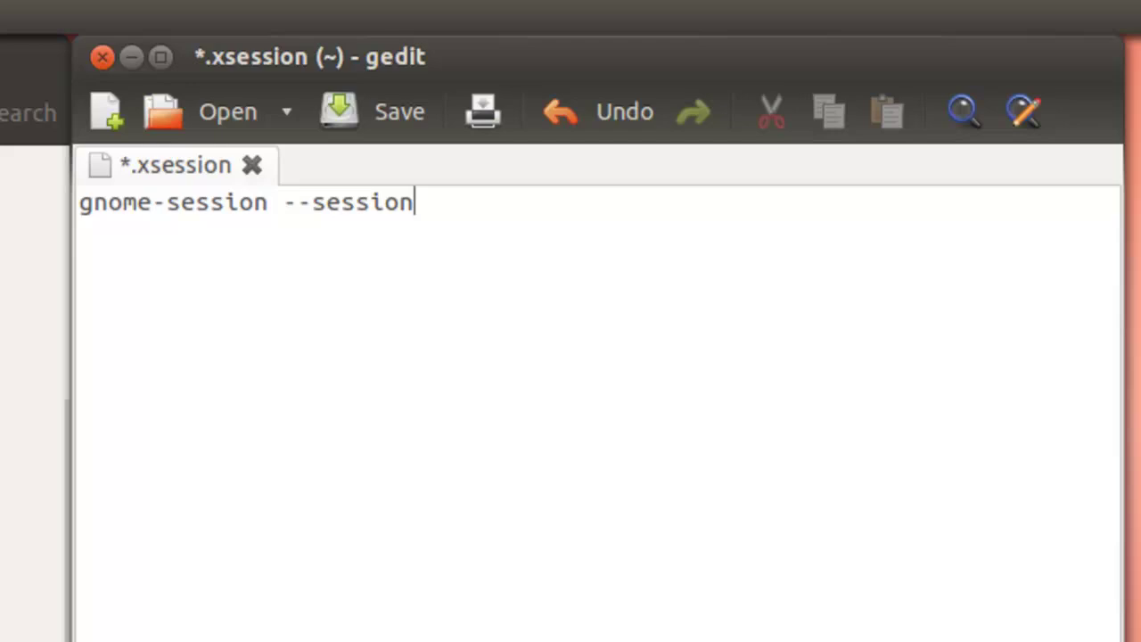
text(=ubunut)
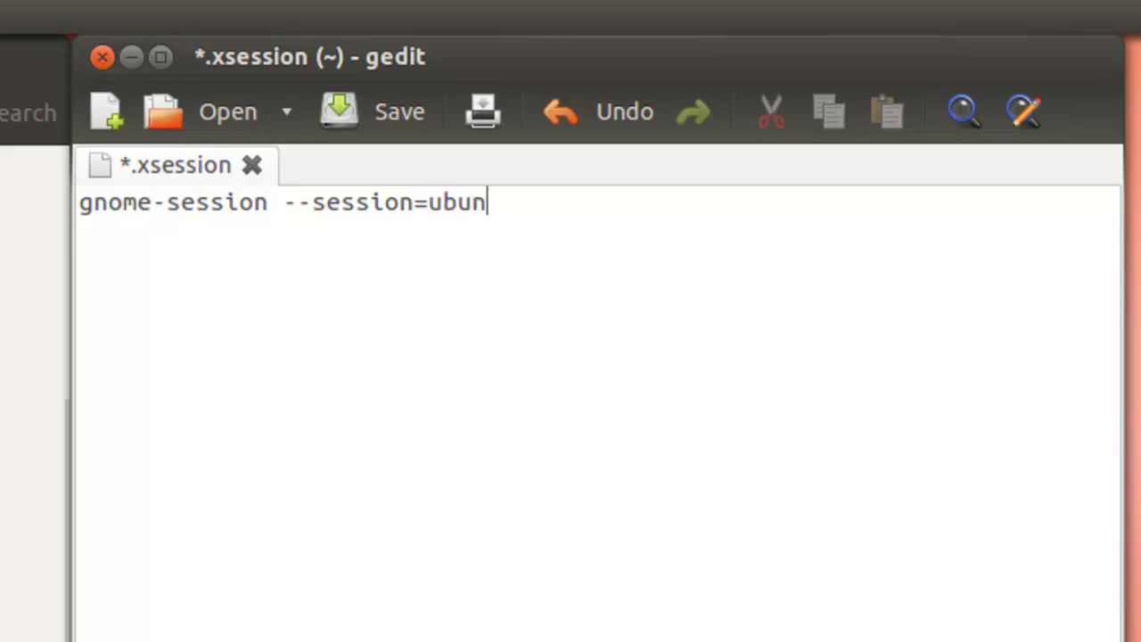
key(BackSpace)
key(BackSpace)
text(tu-2d)
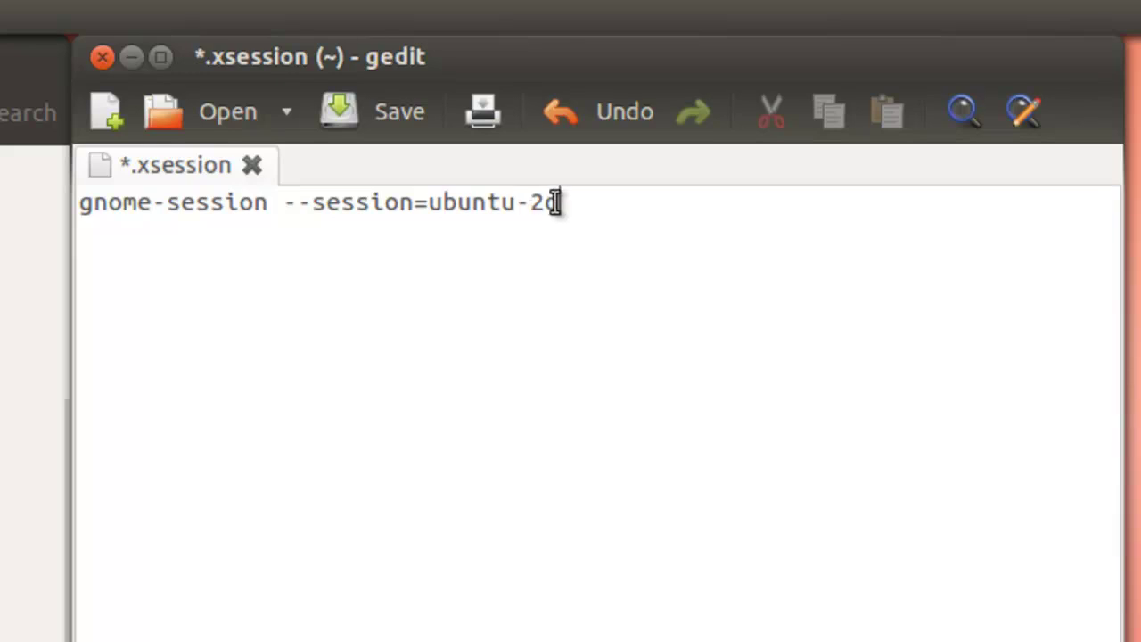
click(399, 112)
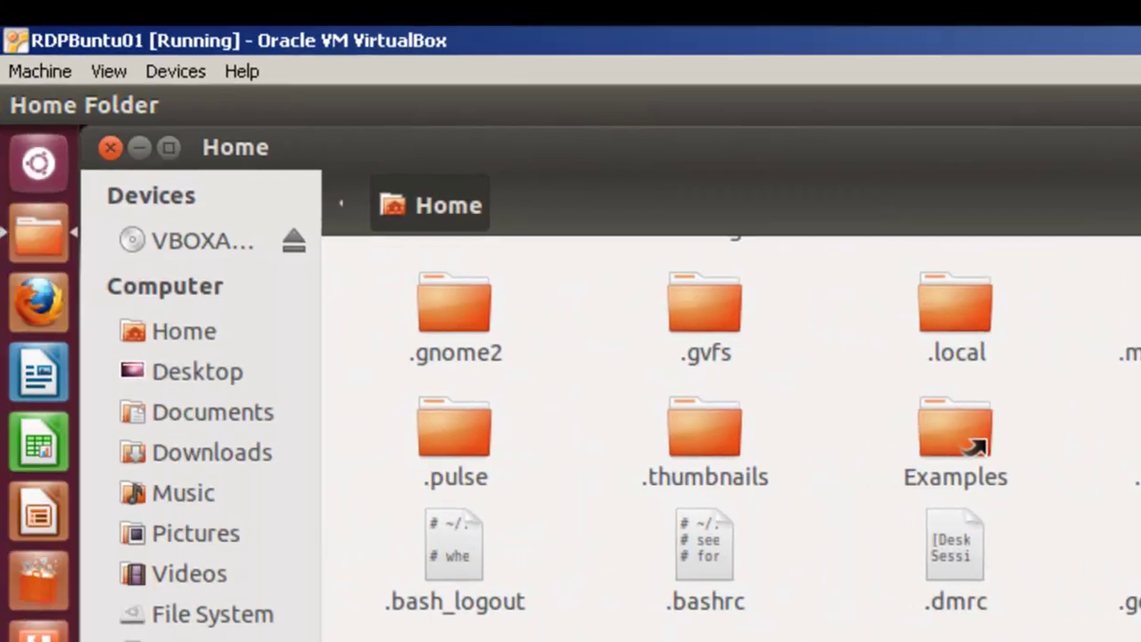
click(109, 146)
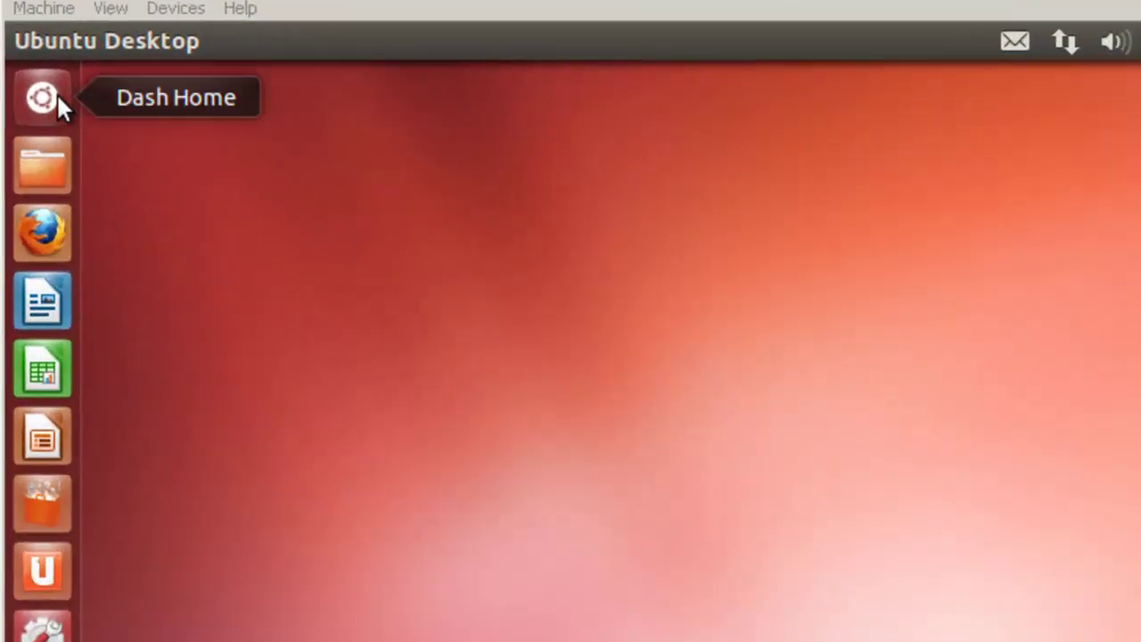
Open a terminal and run ifconfig to look up the Ubuntu machine's IP address
click(56, 93)
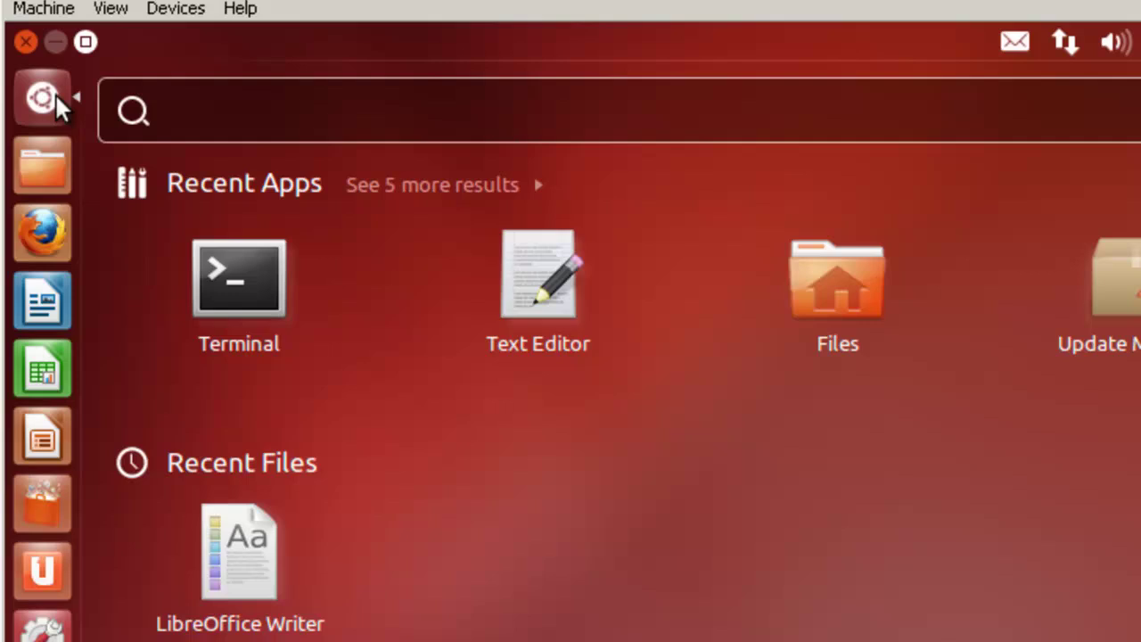
click(253, 300)
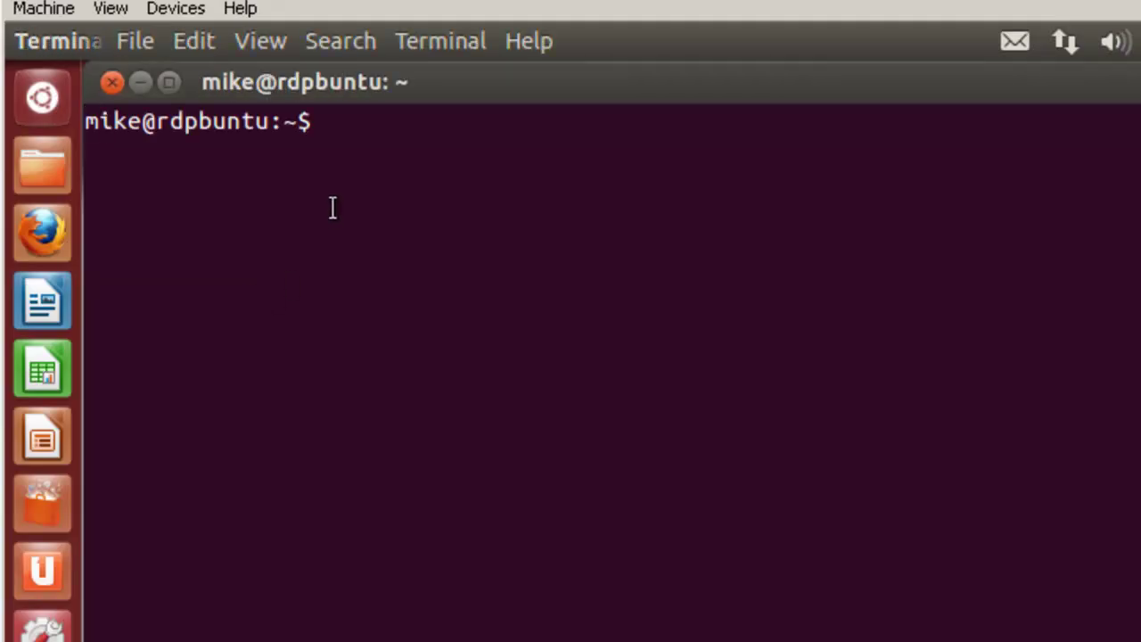
text(ifconf)
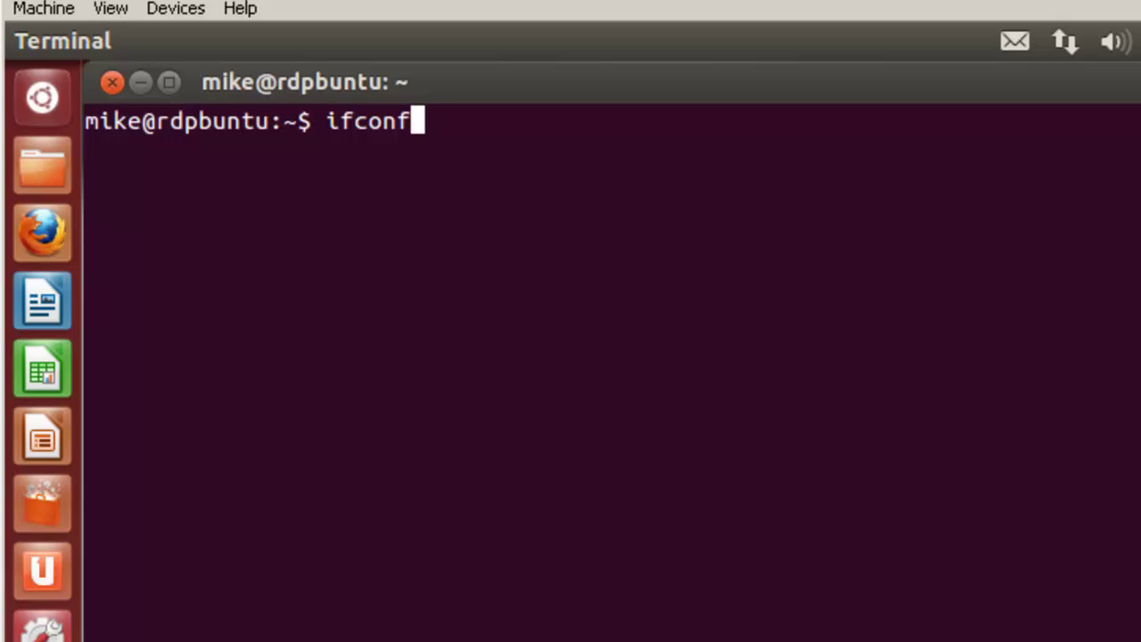
text(ig)
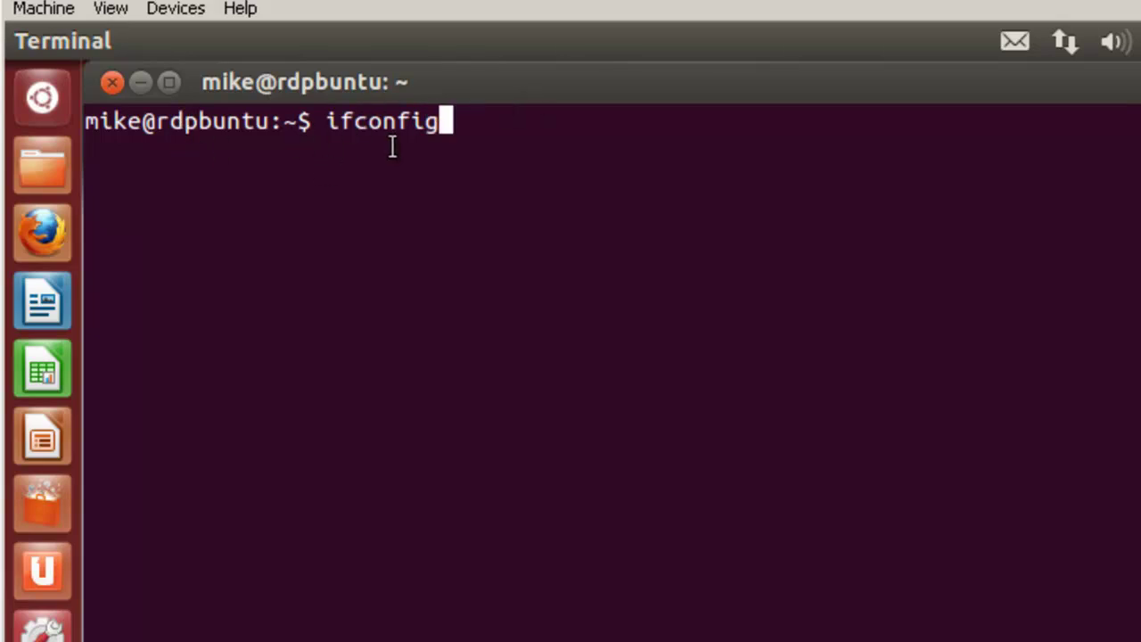
key(Return)
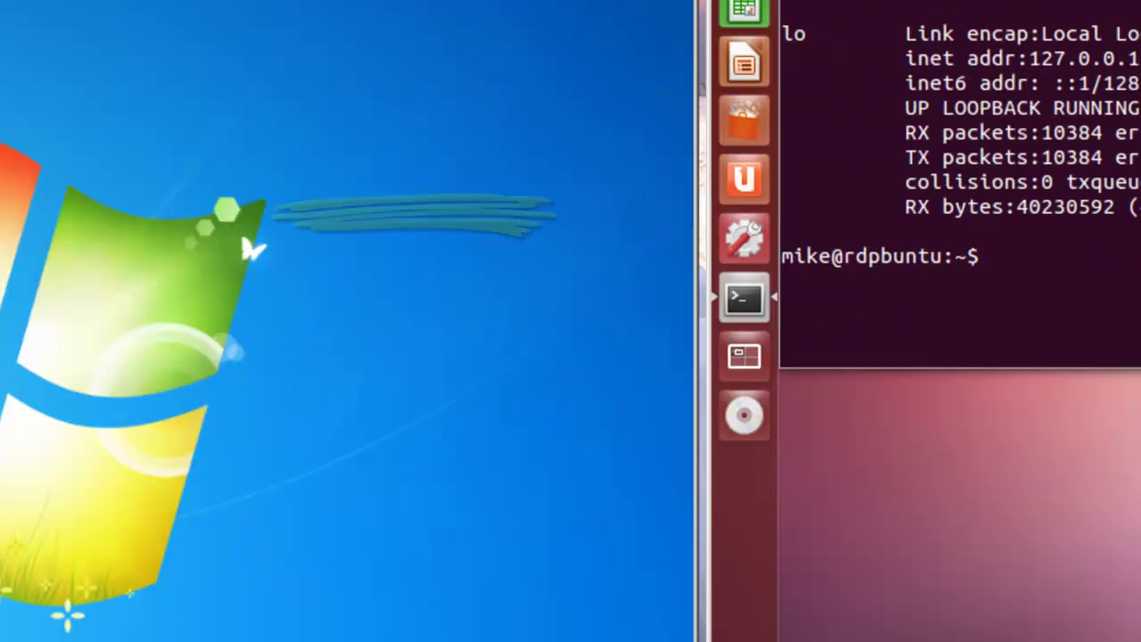
Switch to the Windows 7 virtual machine and open Remote Desktop Connection from the Accessories programs
click(39, 612)
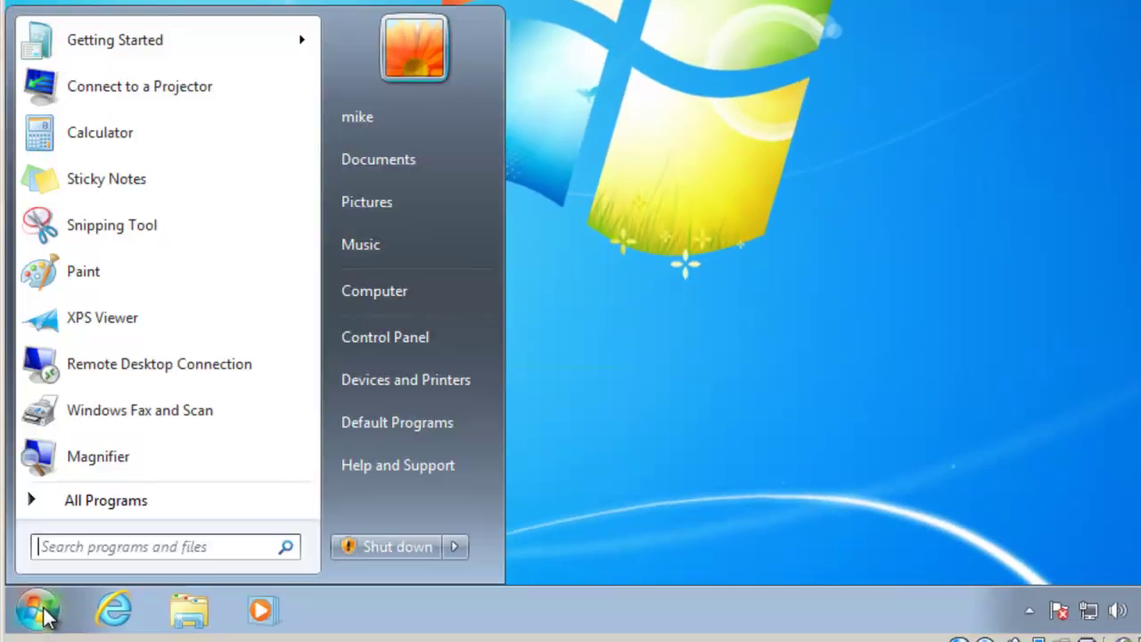
click(94, 502)
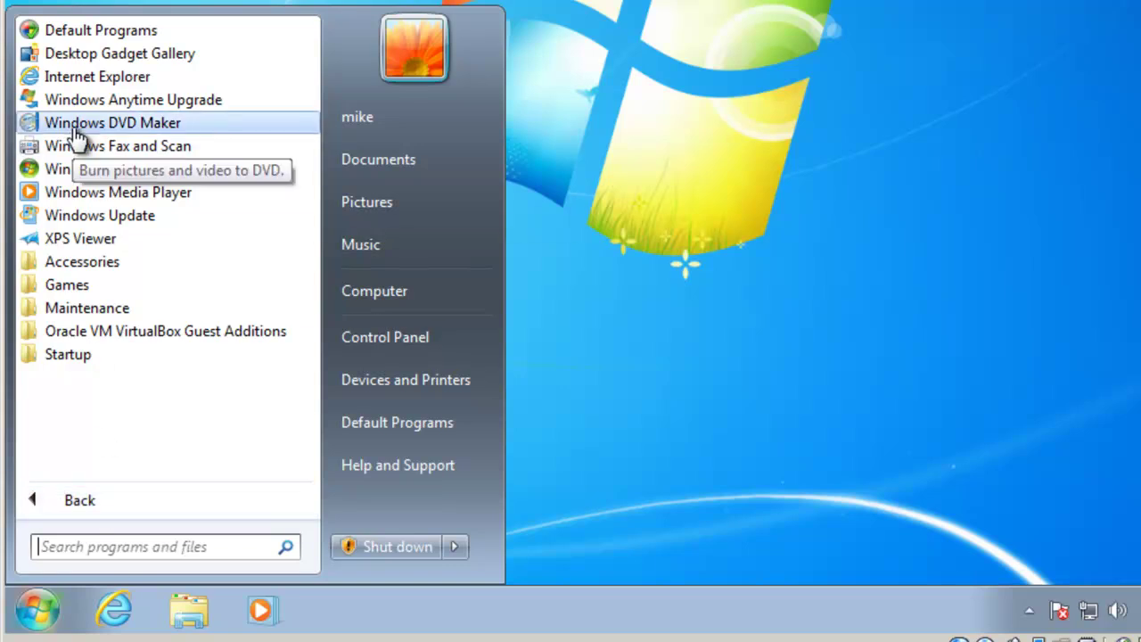
click(80, 261)
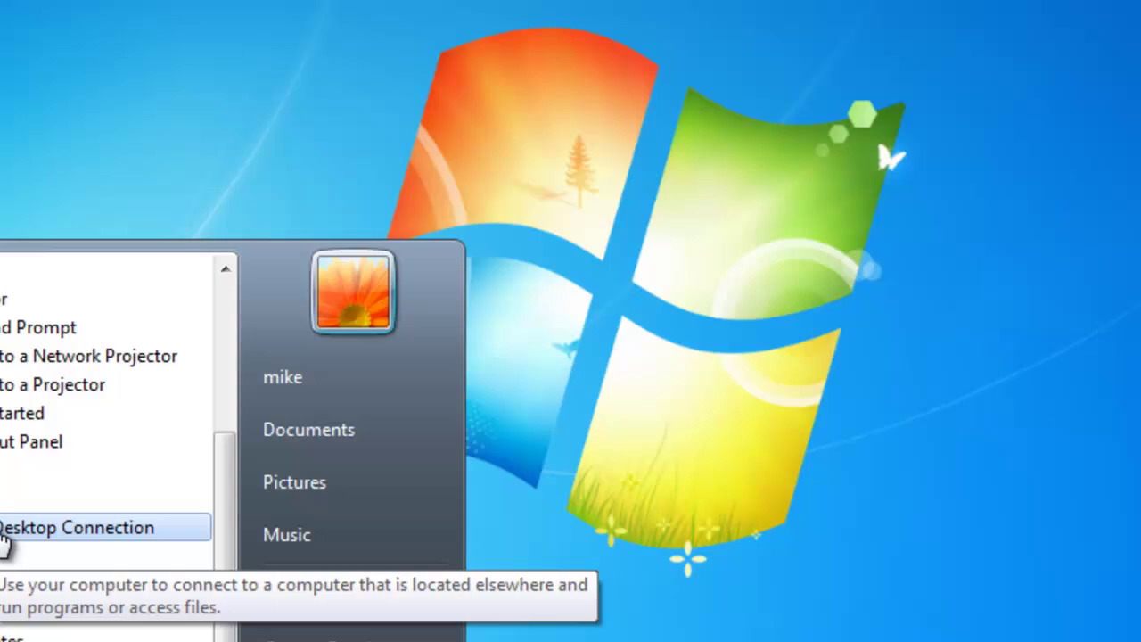
click(127, 239)
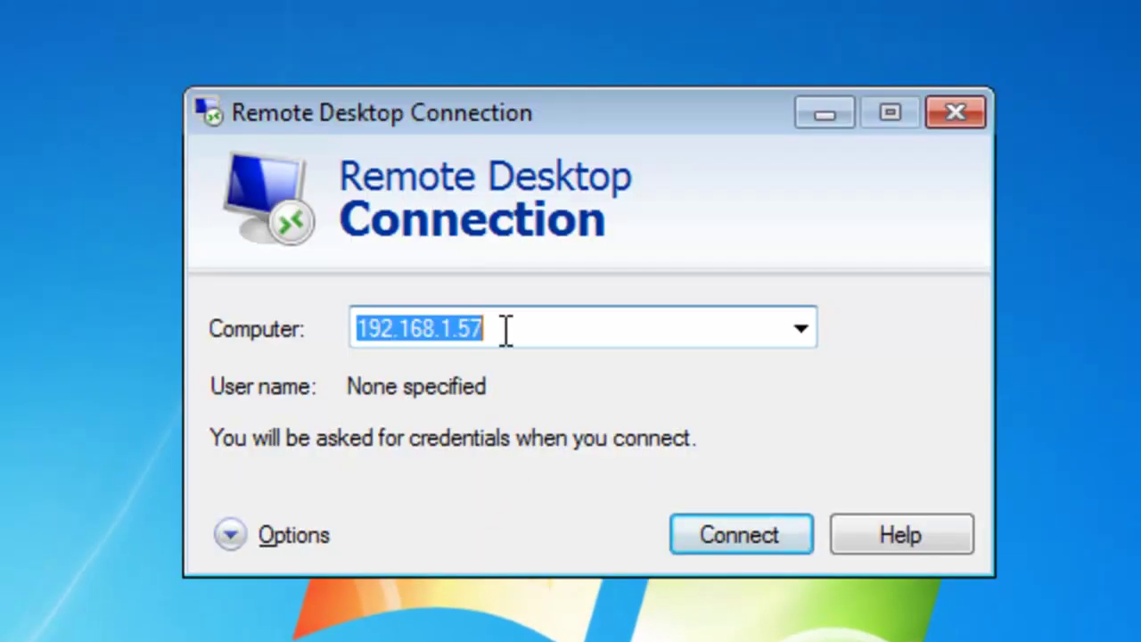
Connect to the computer 192.168.1.57 and accept connecting despite its unverified identity
click(505, 330)
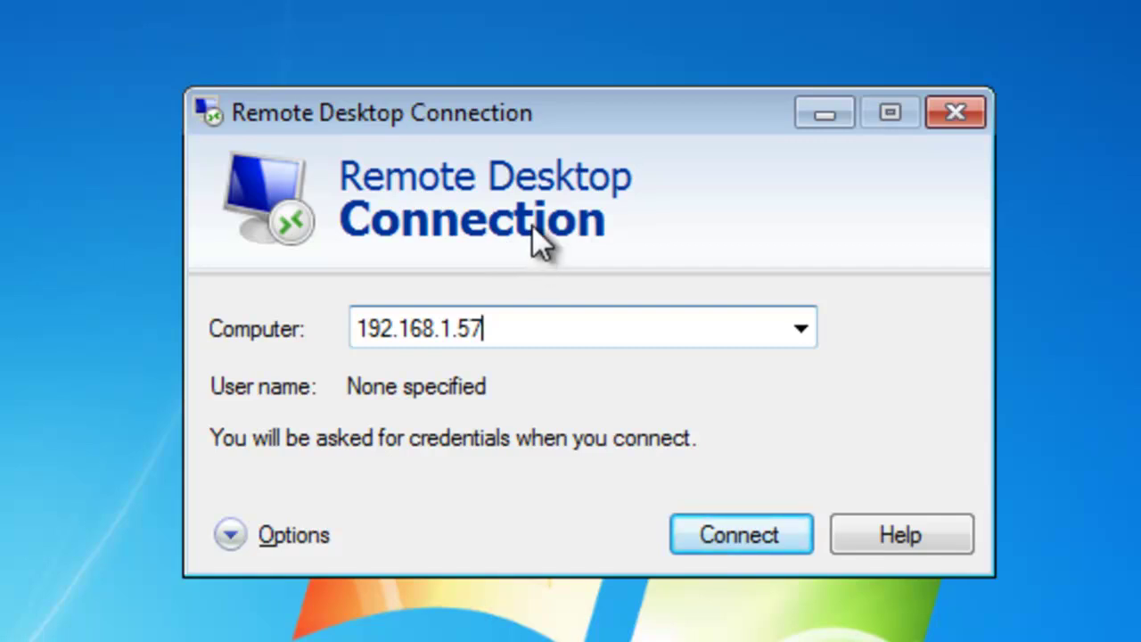
click(732, 537)
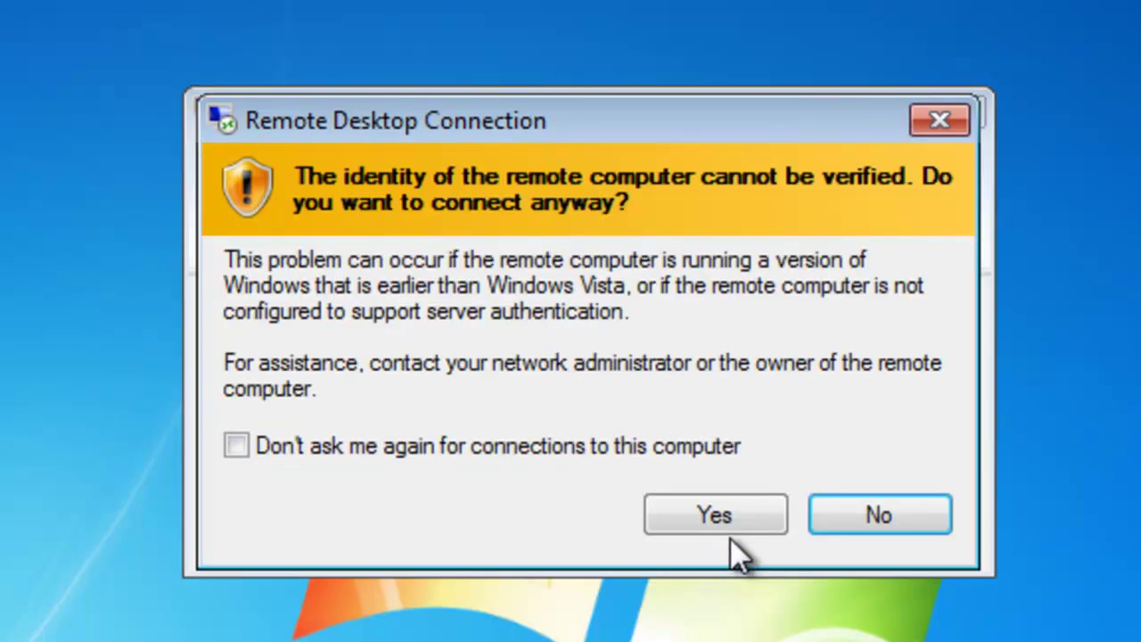
click(741, 376)
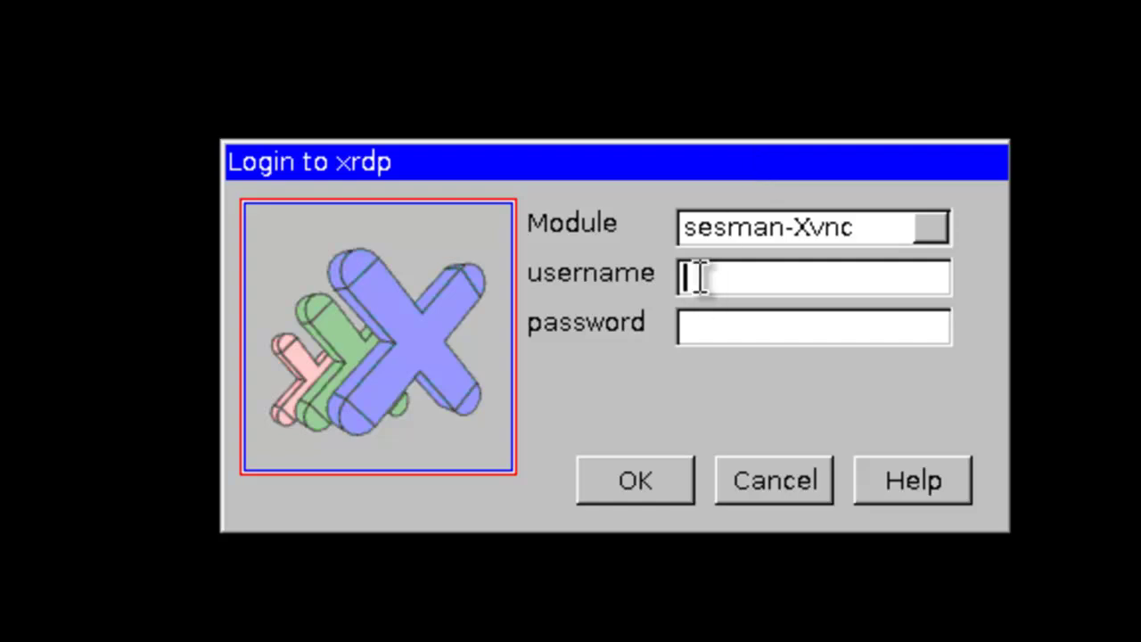
Log in to xrdp with the sesman-Xvnc module by entering the Ubuntu account's username and password
text(mike)
click(721, 321)
text(password)
key(Return)
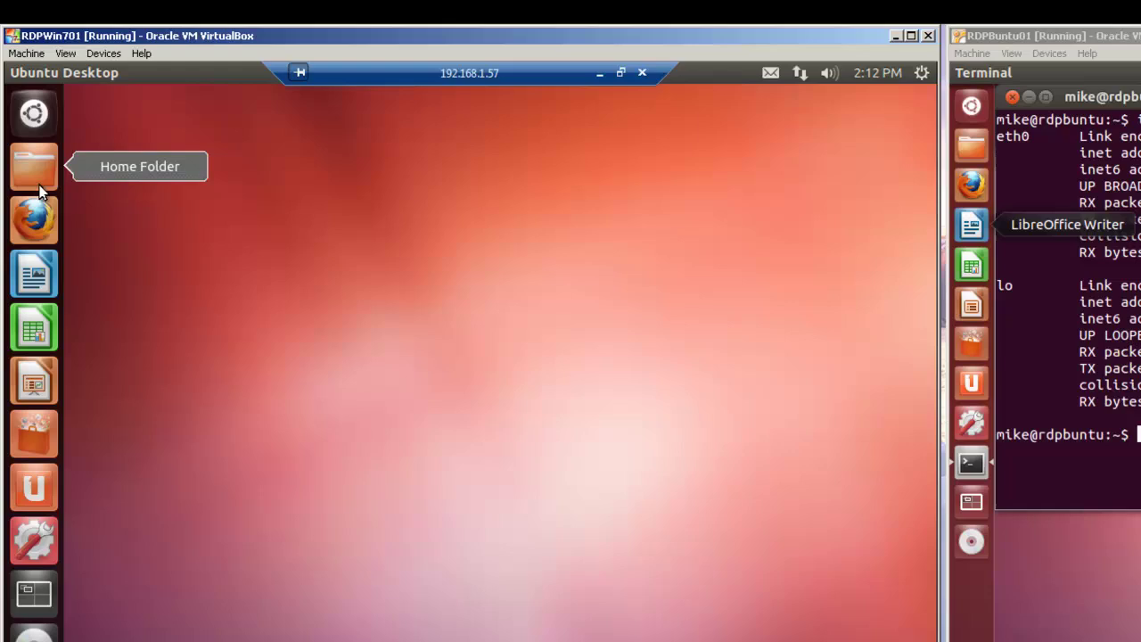
Open LibreOffice Writer in the remote Ubuntu session and write "This is a remote desktop session" in the blank document
click(40, 274)
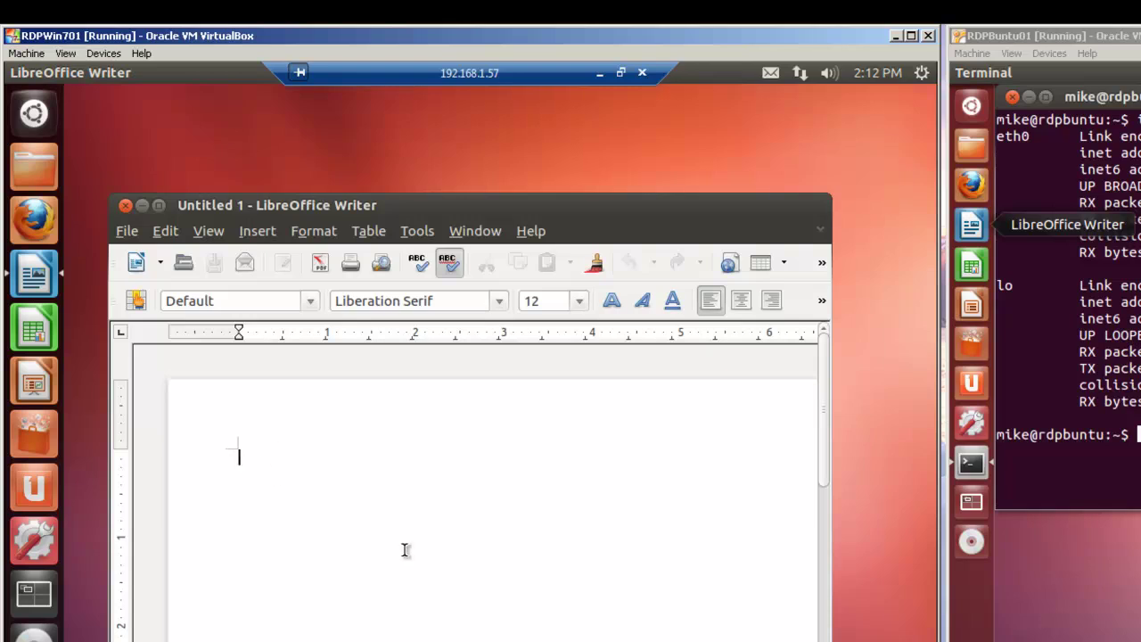
text(This )
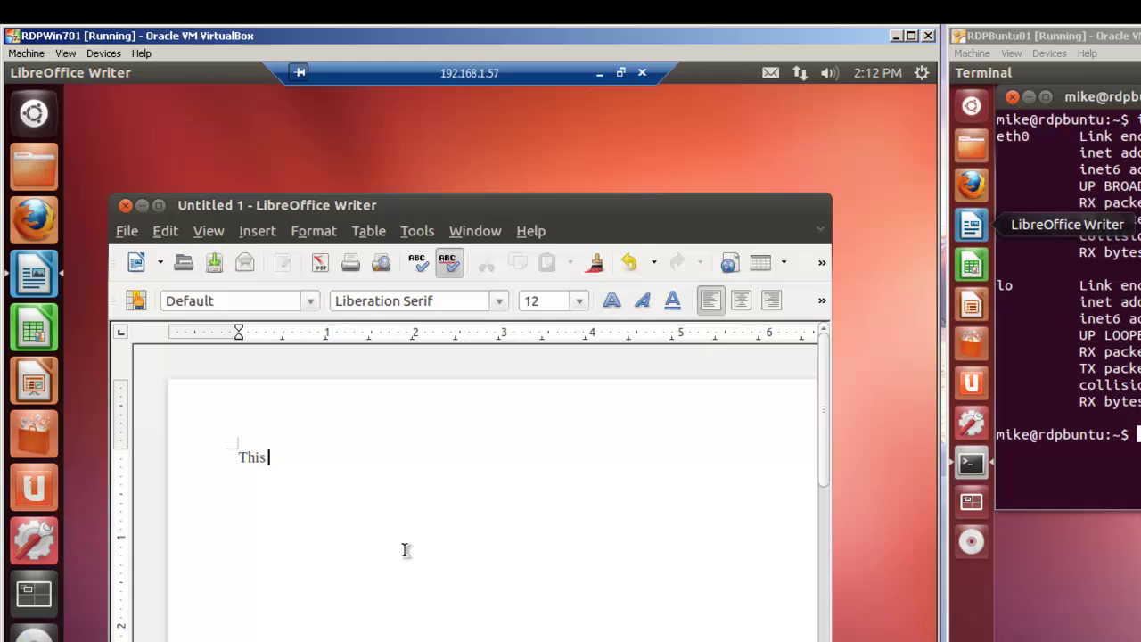
text(is a remote de)
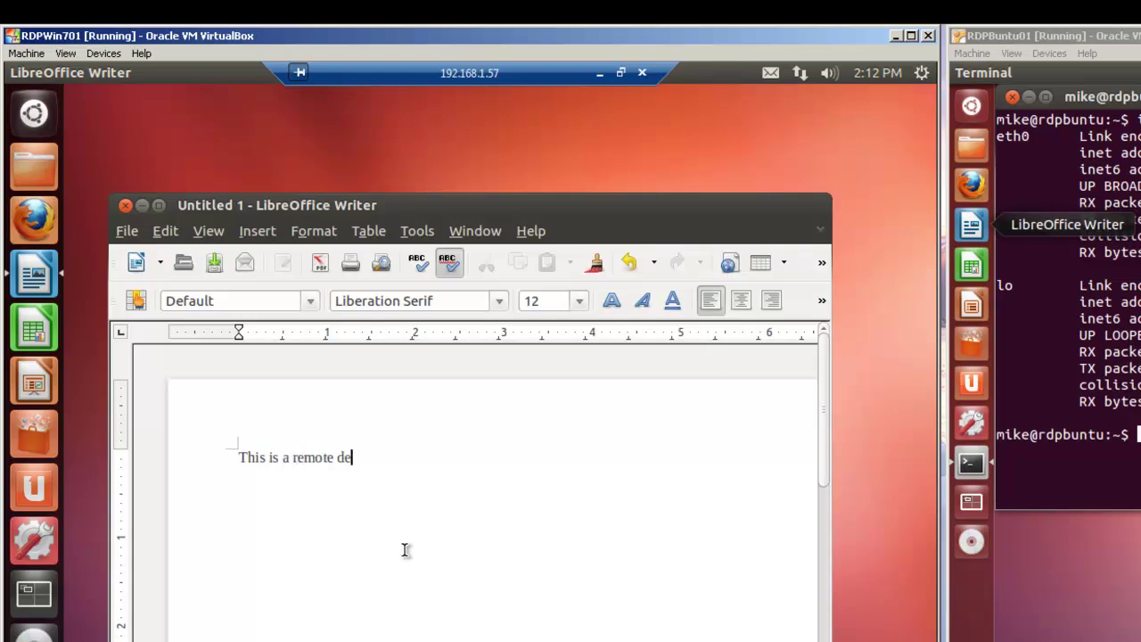
text(sktop session)
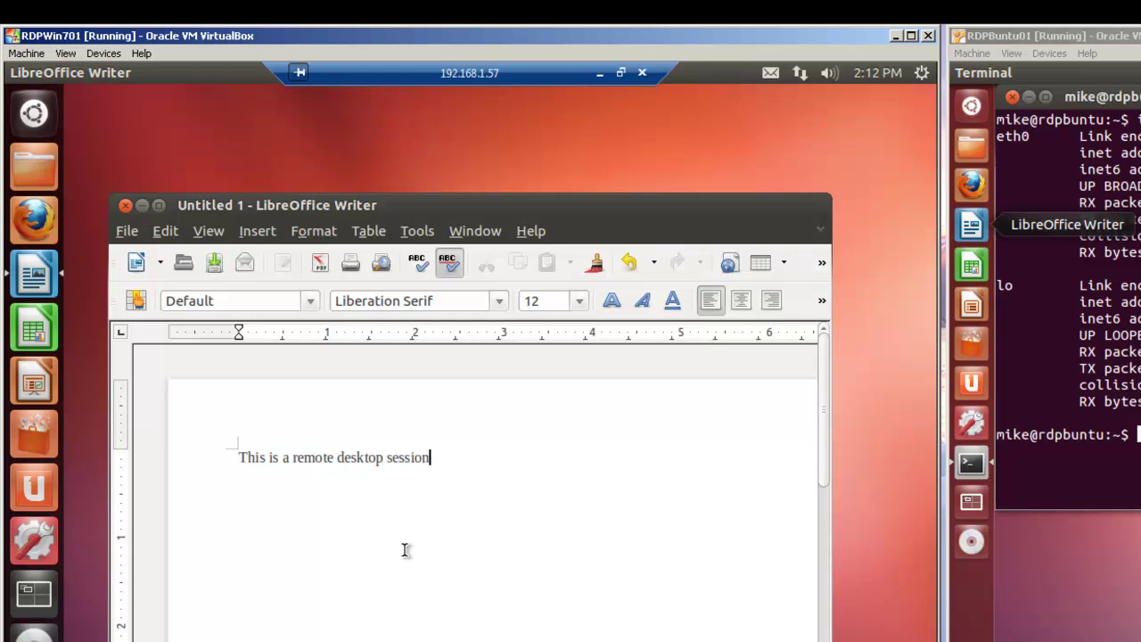
Save the document as RemoteDesktopSess in the Documents folder and exit Writer
click(127, 234)
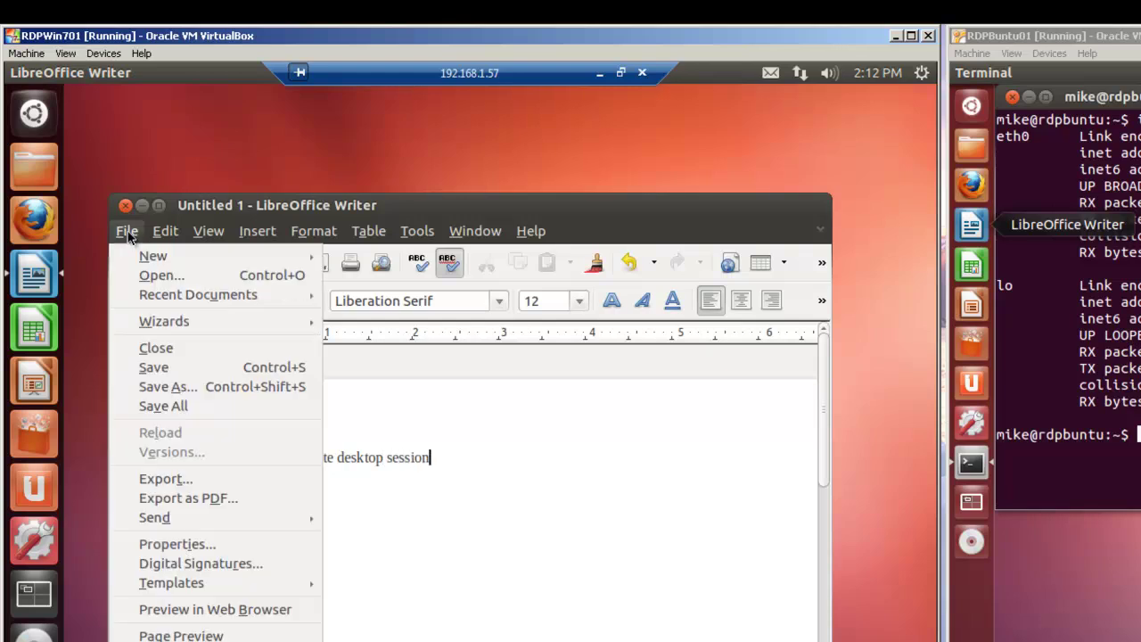
click(167, 388)
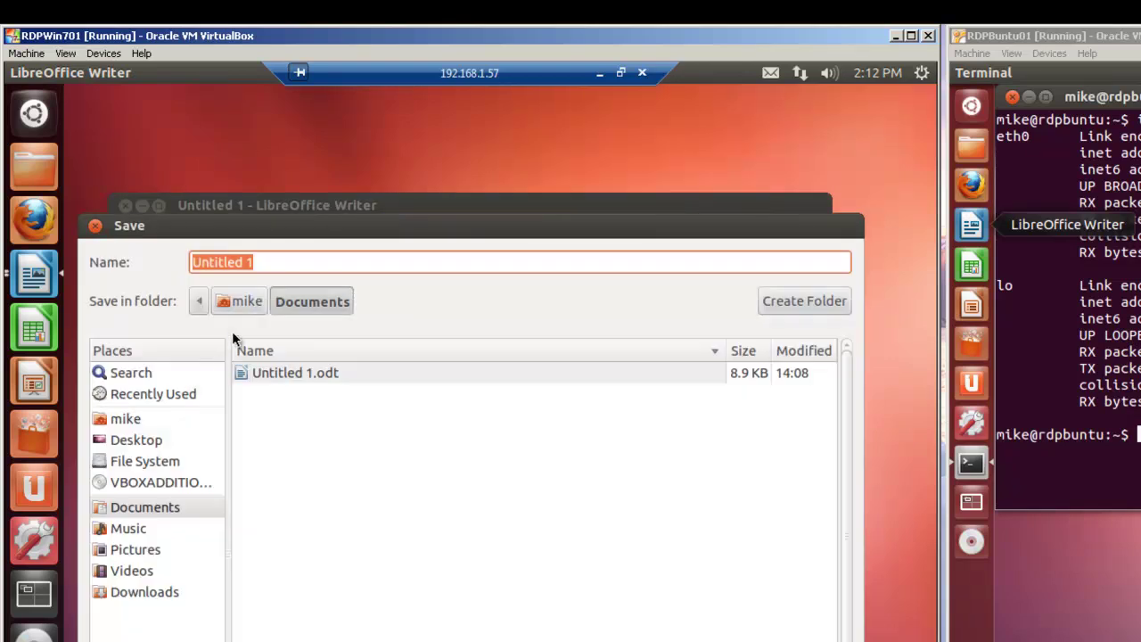
click(258, 261)
key(BackSpace)
key(BackSpace)
key(BackSpace)
key(BackSpace)
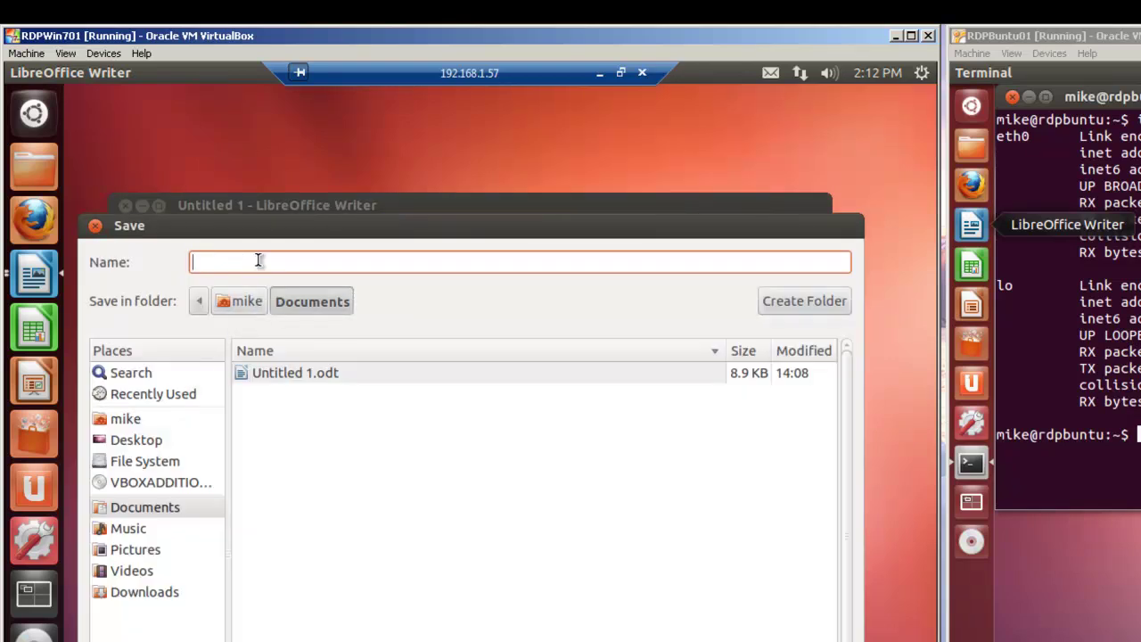
text(RemoteDeskjttopSess)
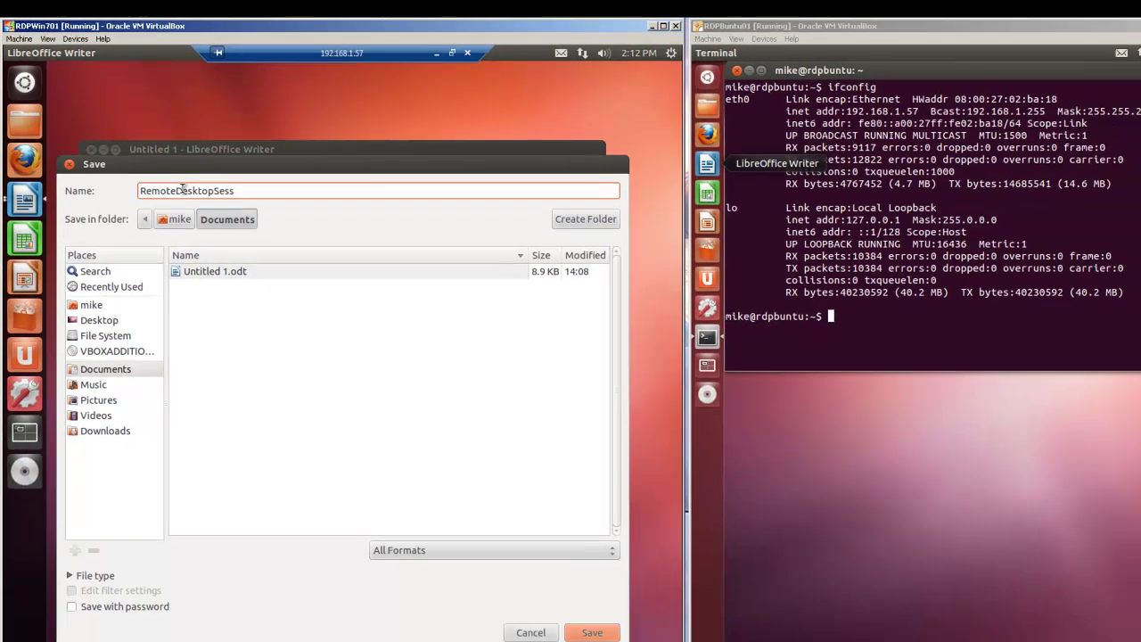
click(580, 619)
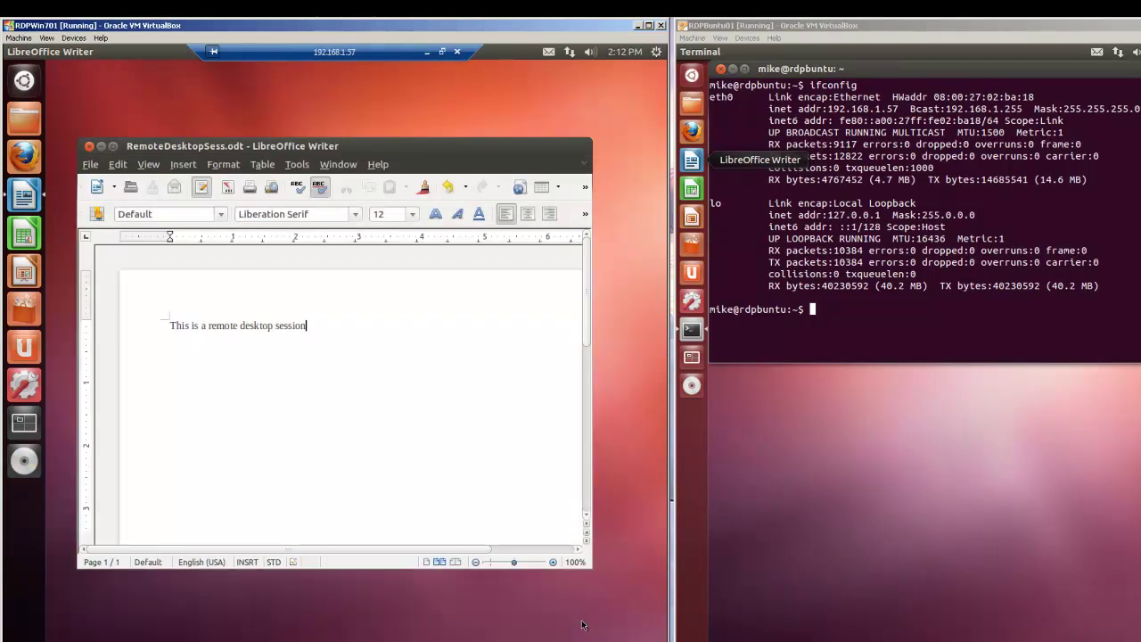
click(89, 164)
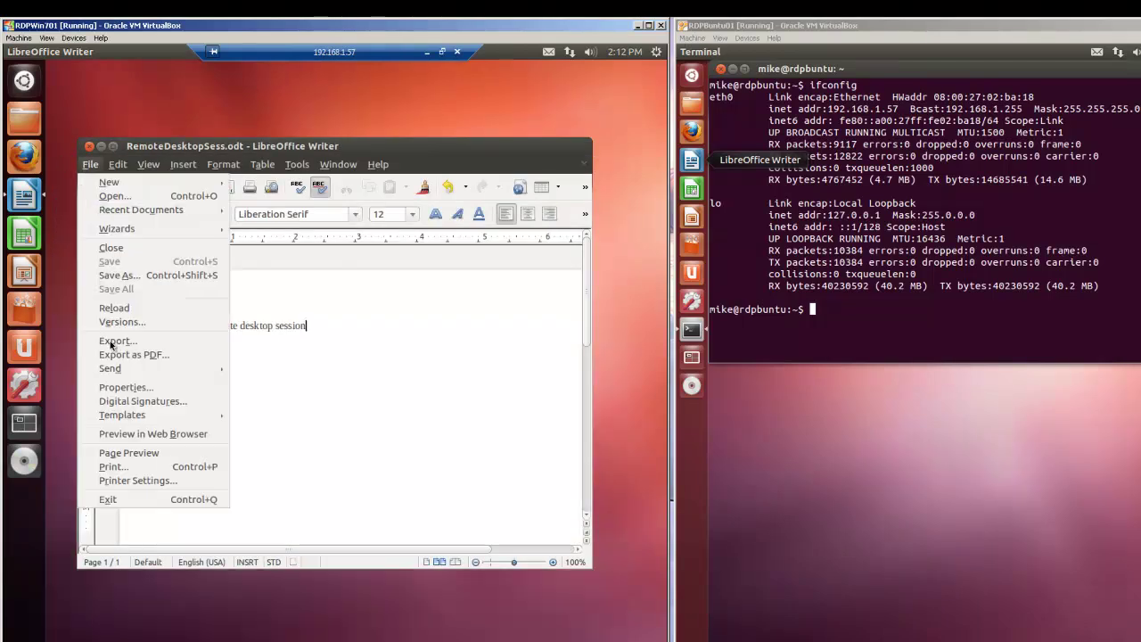
click(109, 500)
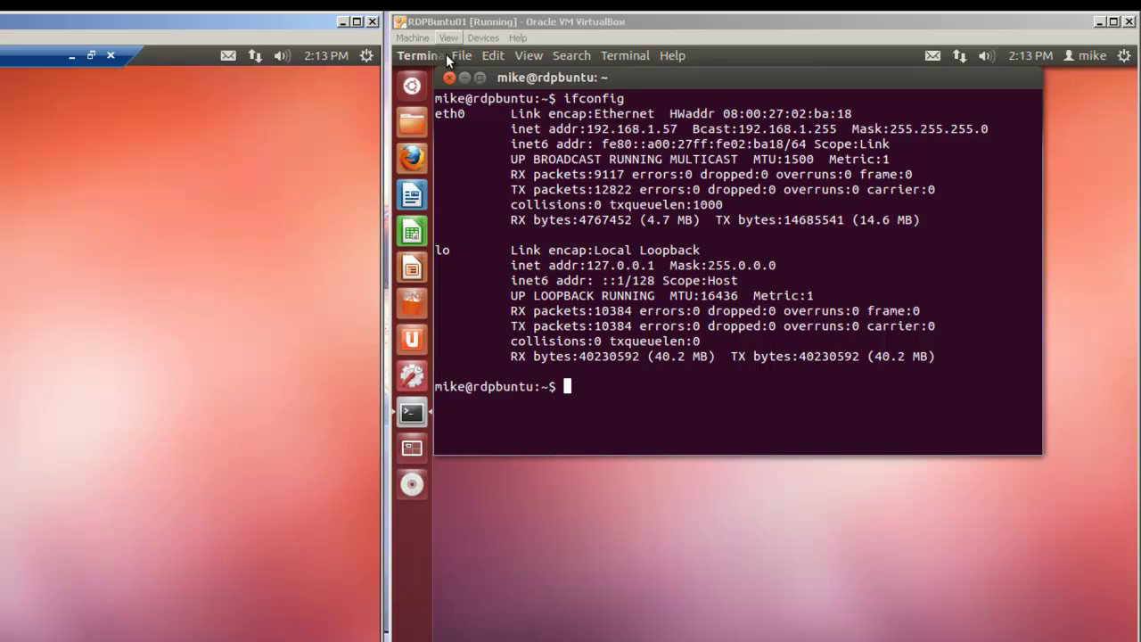
Switch to the RDPBuntu01 virtual machine and open RemoteDesktopSess.odt from the Documents folder inside Home
click(422, 127)
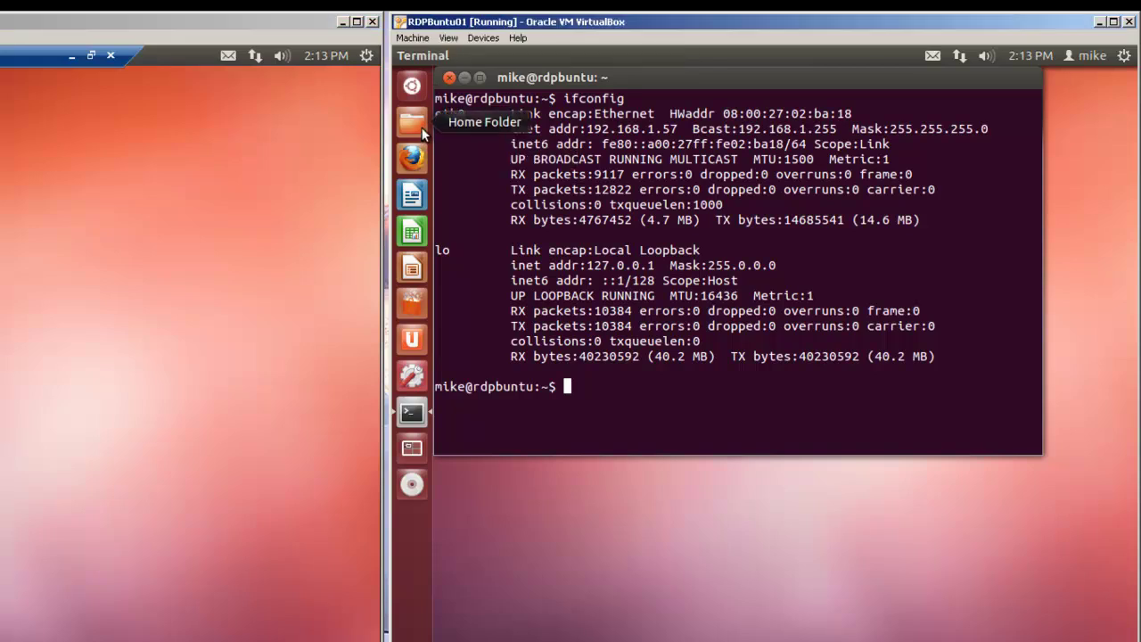
click(422, 127)
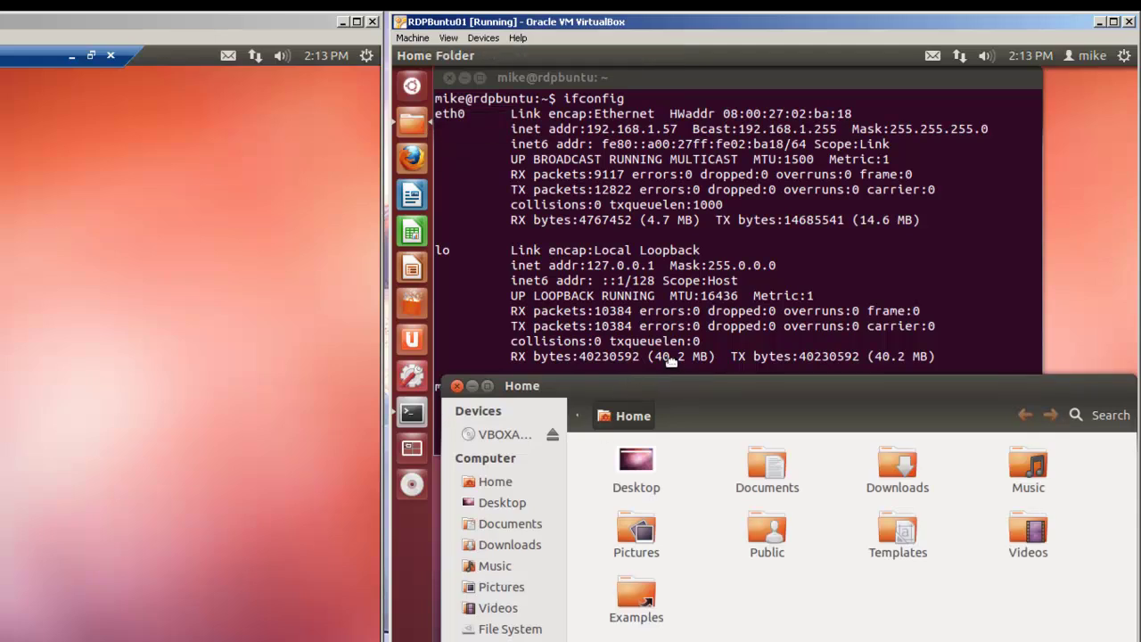
drag(678, 385, 679, 358)
double_click(767, 437)
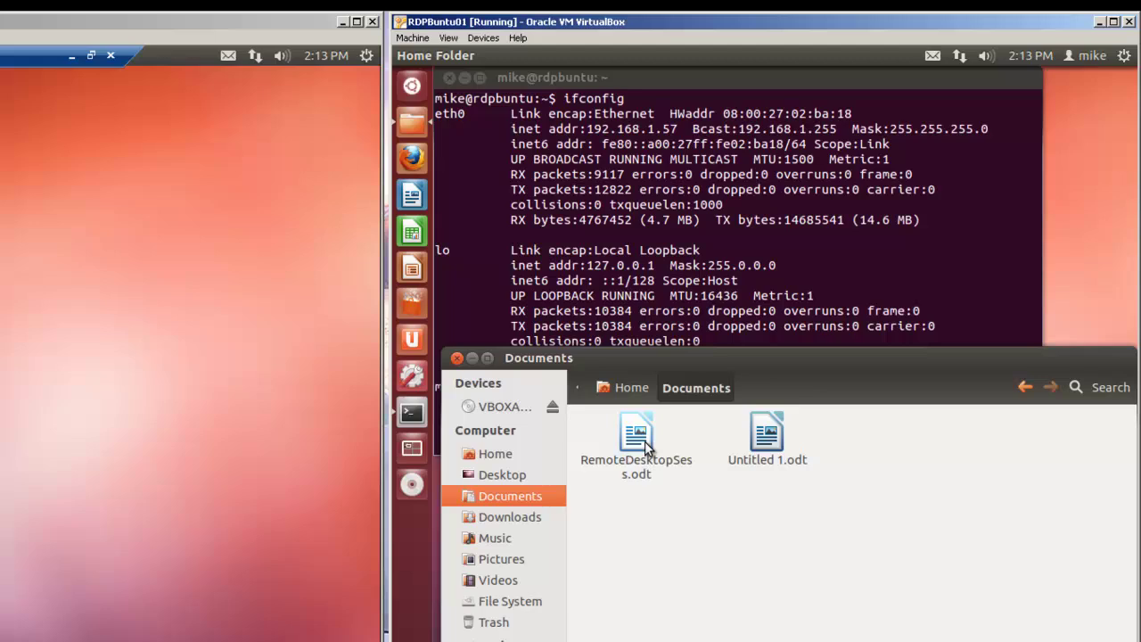
double_click(645, 441)
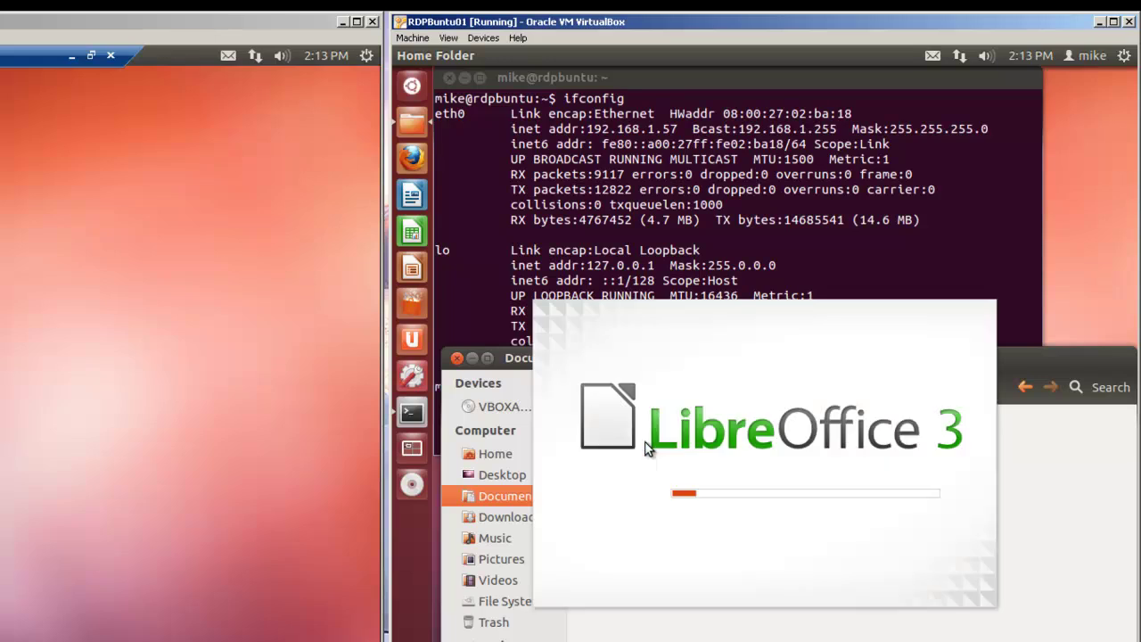